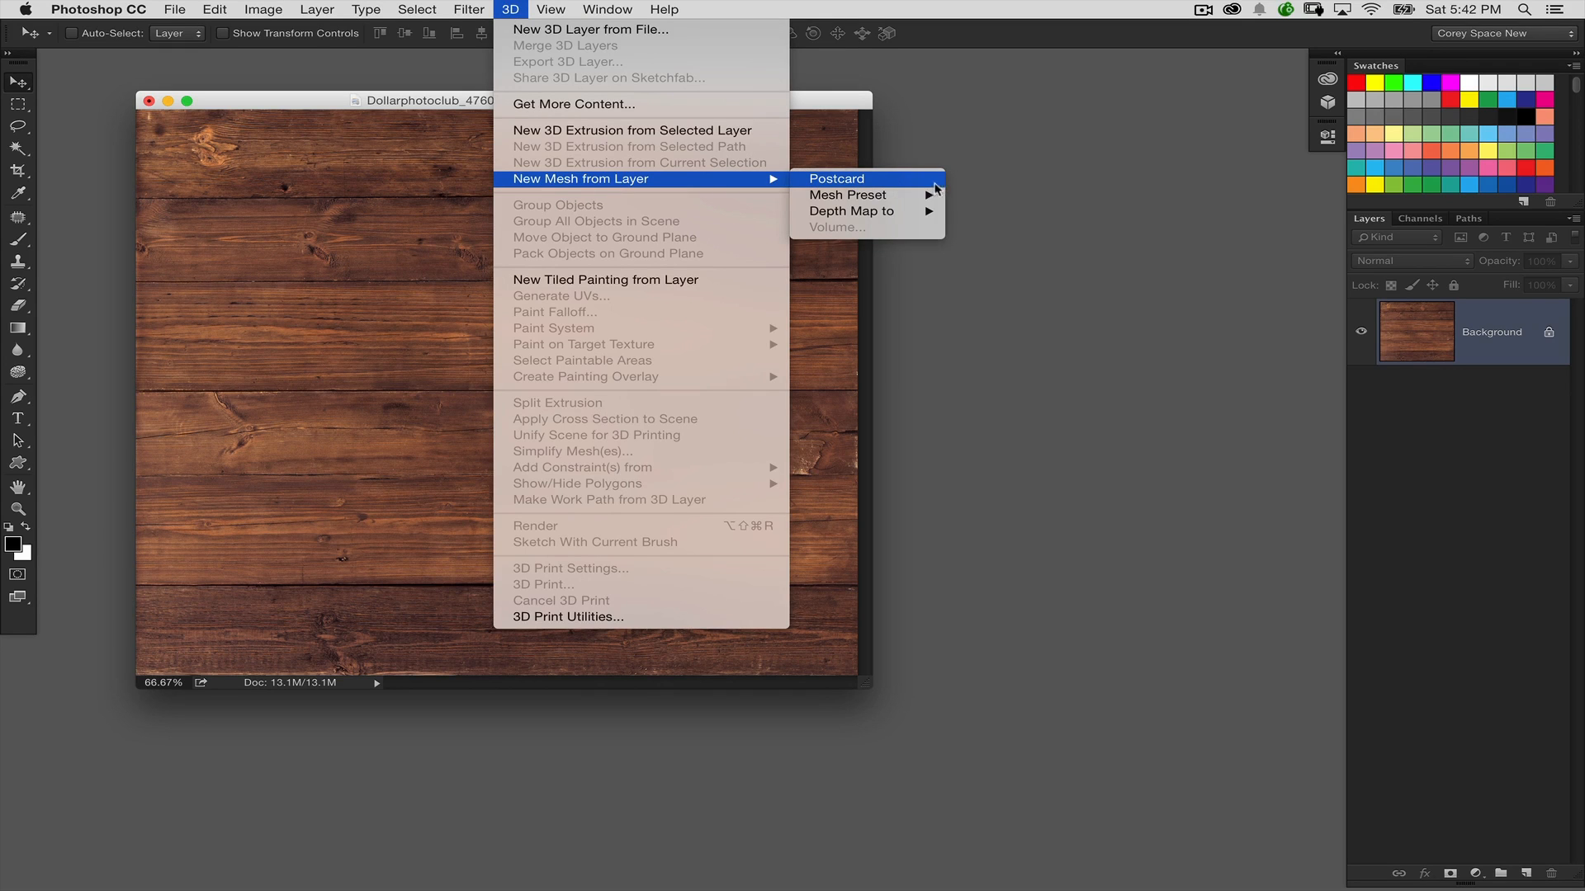
# Convert the wood Background layer into a 3D postcard mesh and display the 3D panel beside the image
pyautogui.click(929, 181)
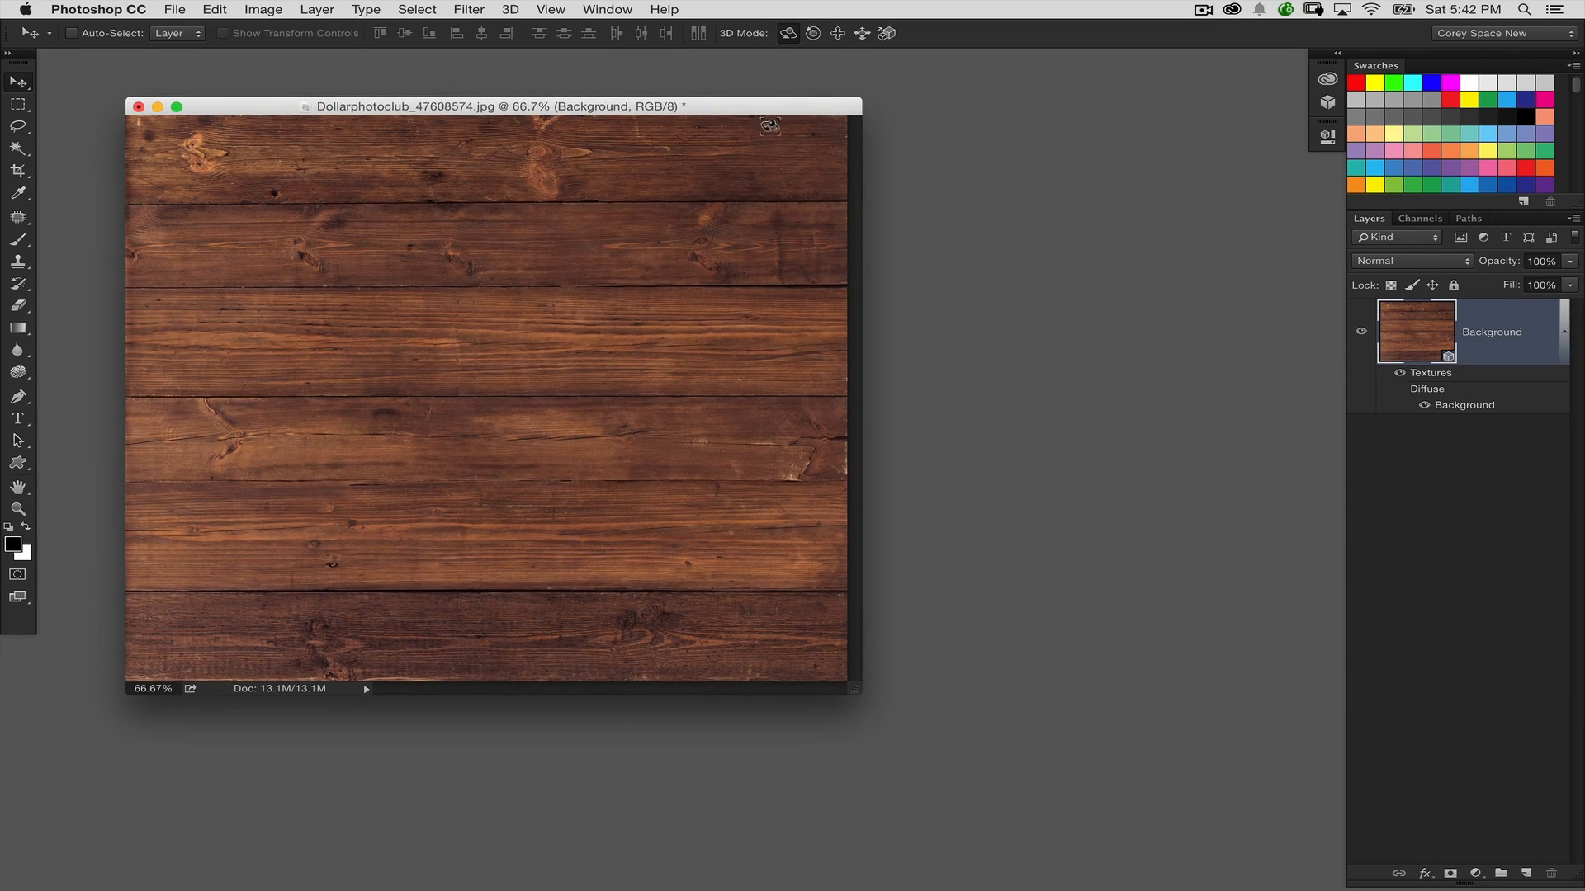
pyautogui.click(605, 8)
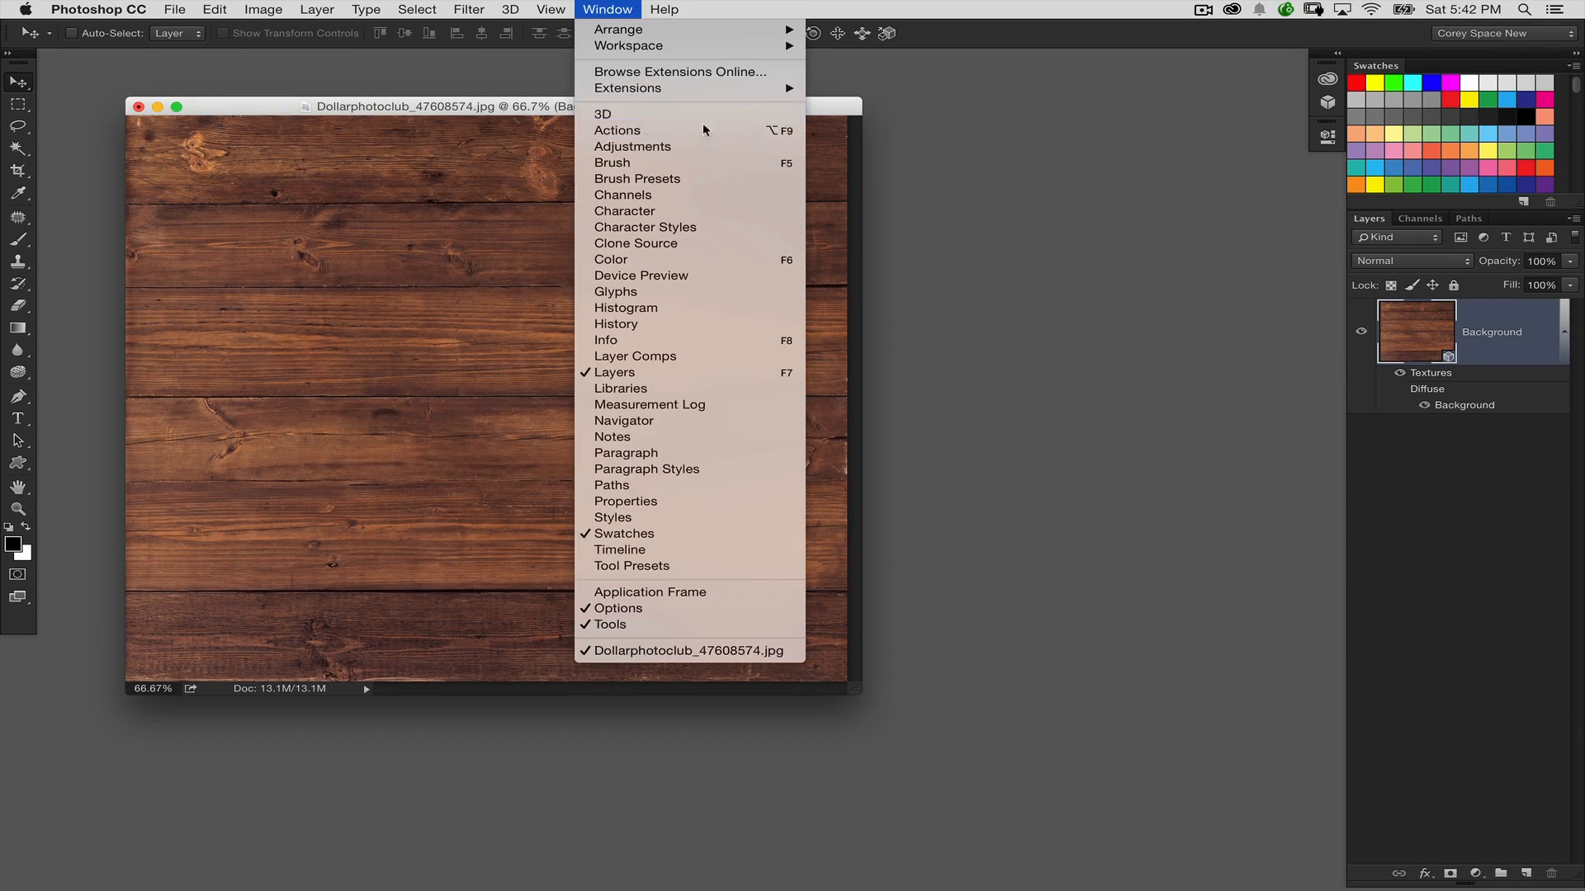
pyautogui.click(703, 115)
pyautogui.moveTo(1173, 73); pyautogui.dragTo(850, 216)
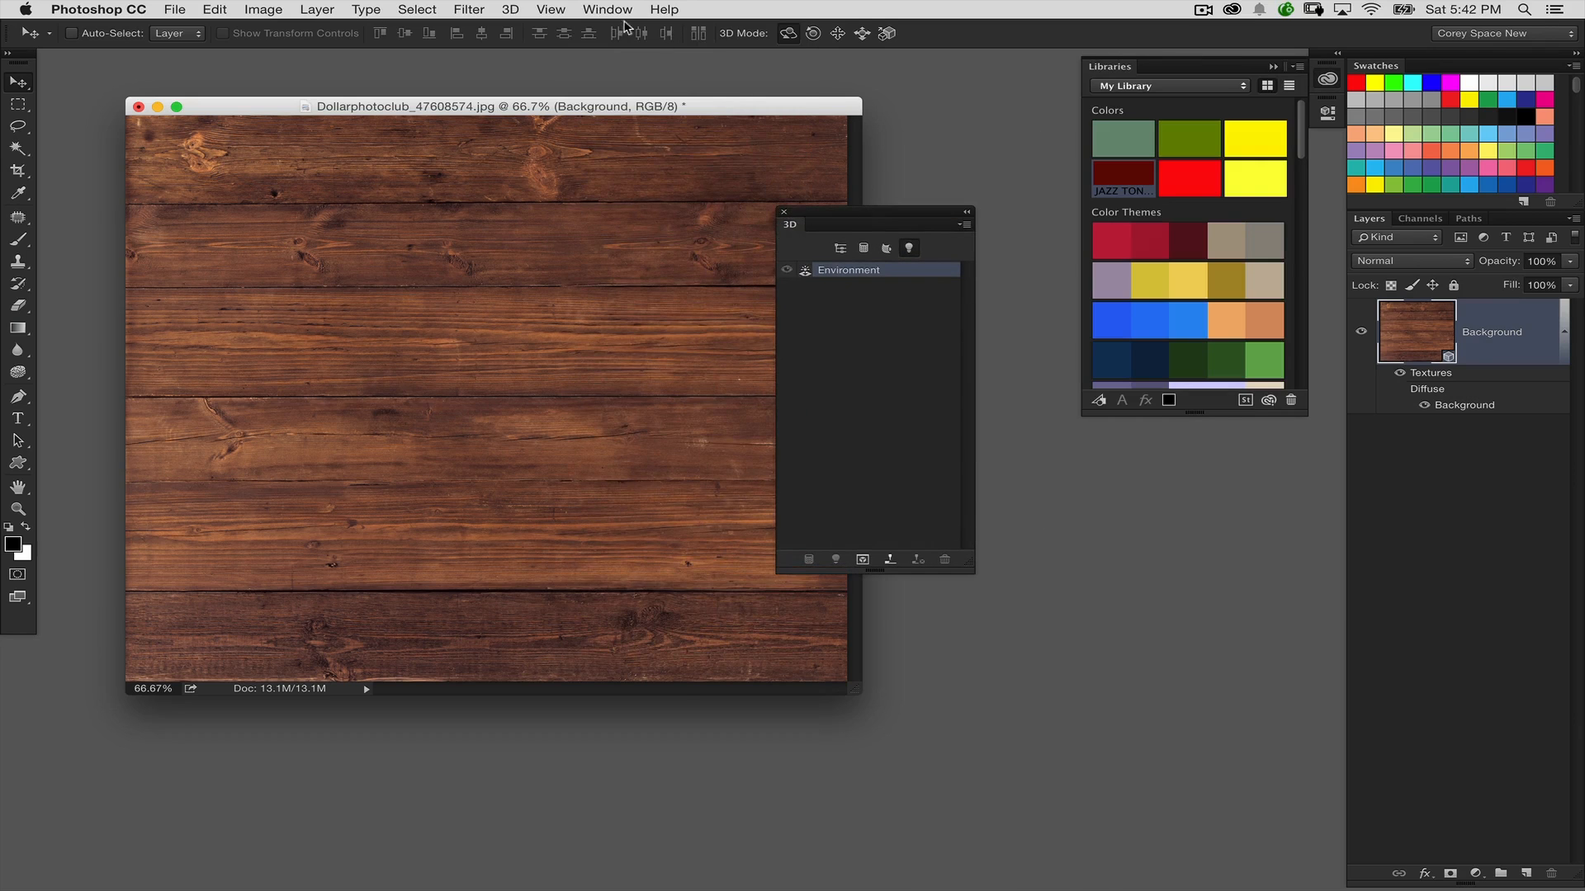
# Display the Properties panel for the 3D environment and arrange it next to the 3D panel
pyautogui.click(608, 9)
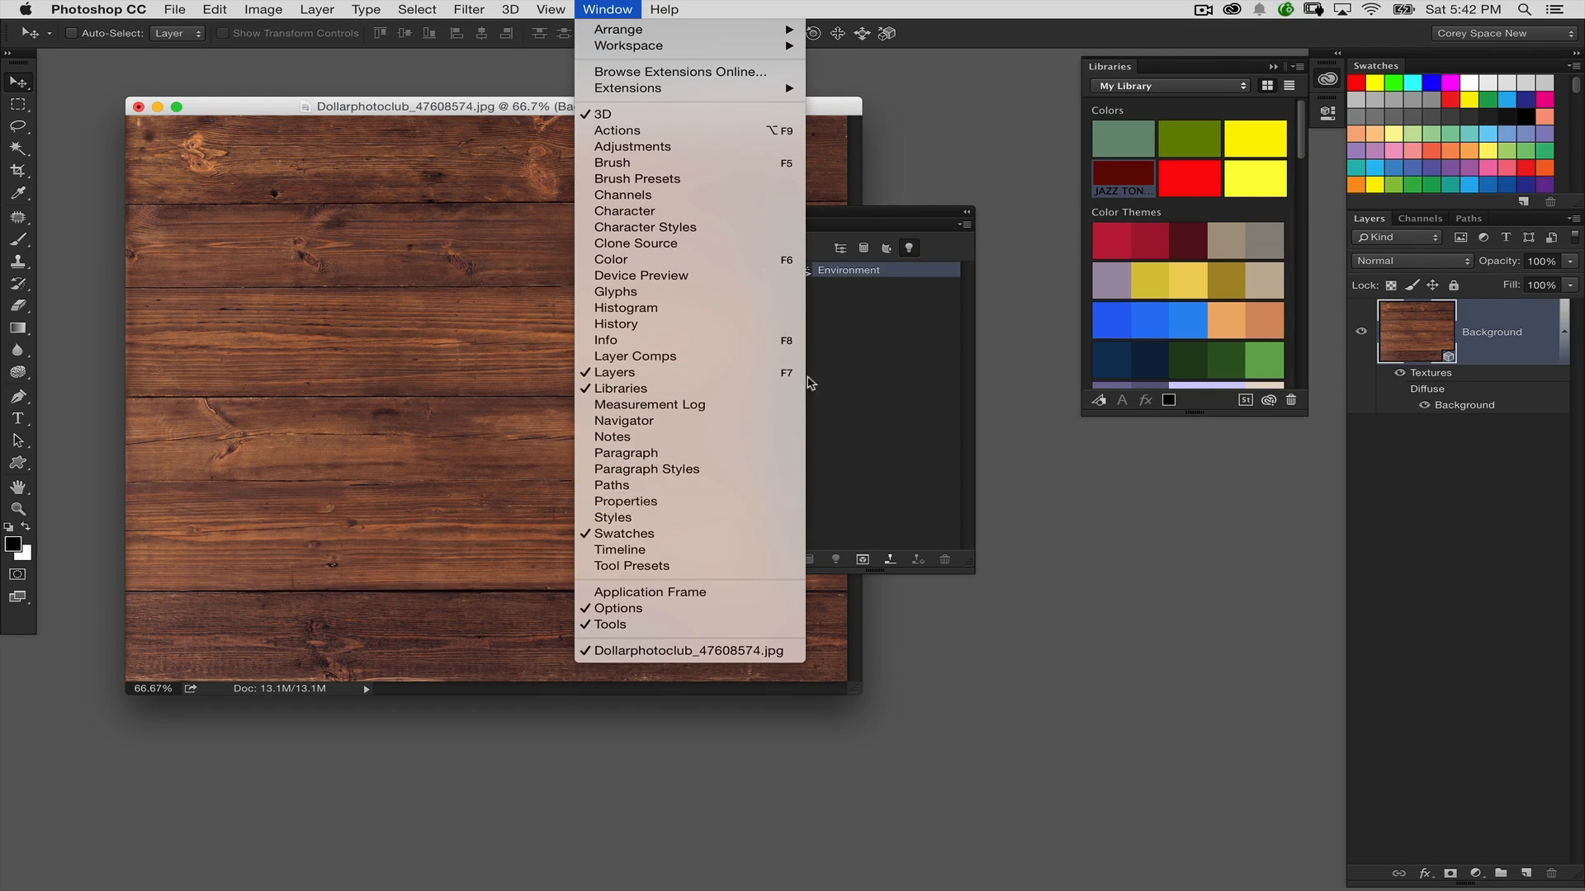
pyautogui.click(685, 501)
pyautogui.moveTo(1046, 242); pyautogui.dragTo(1073, 270)
pyautogui.moveTo(939, 212); pyautogui.dragTo(931, 223)
pyautogui.moveTo(1086, 260); pyautogui.dragTo(1067, 252)
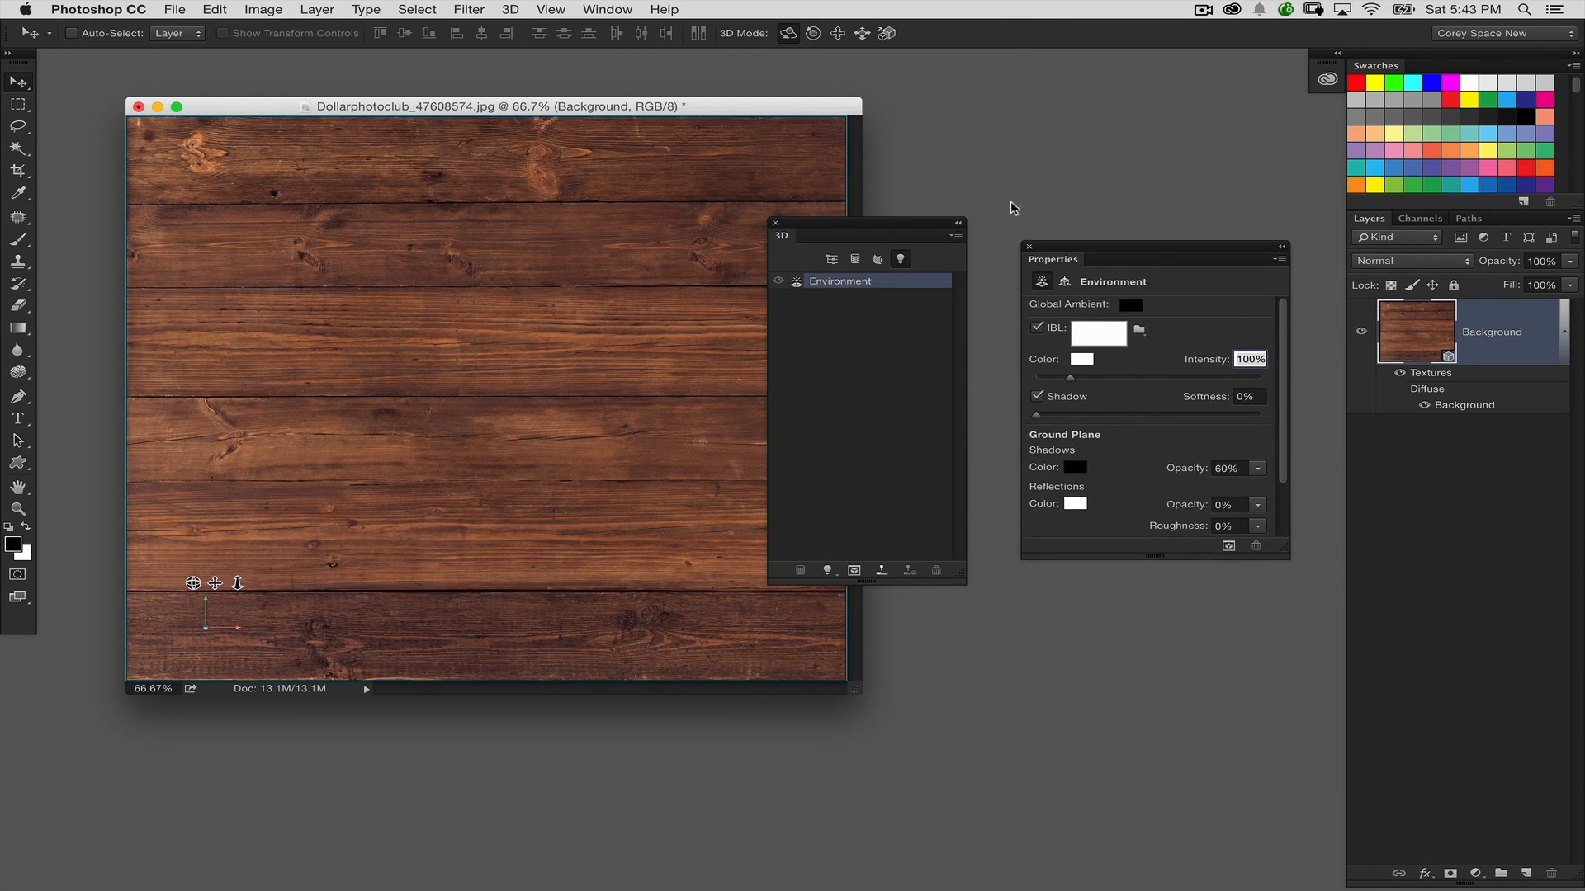
# Turn off the environment's image-based light (IBL) and move the 3D and Properties panels clear of the image
pyautogui.click(1037, 328)
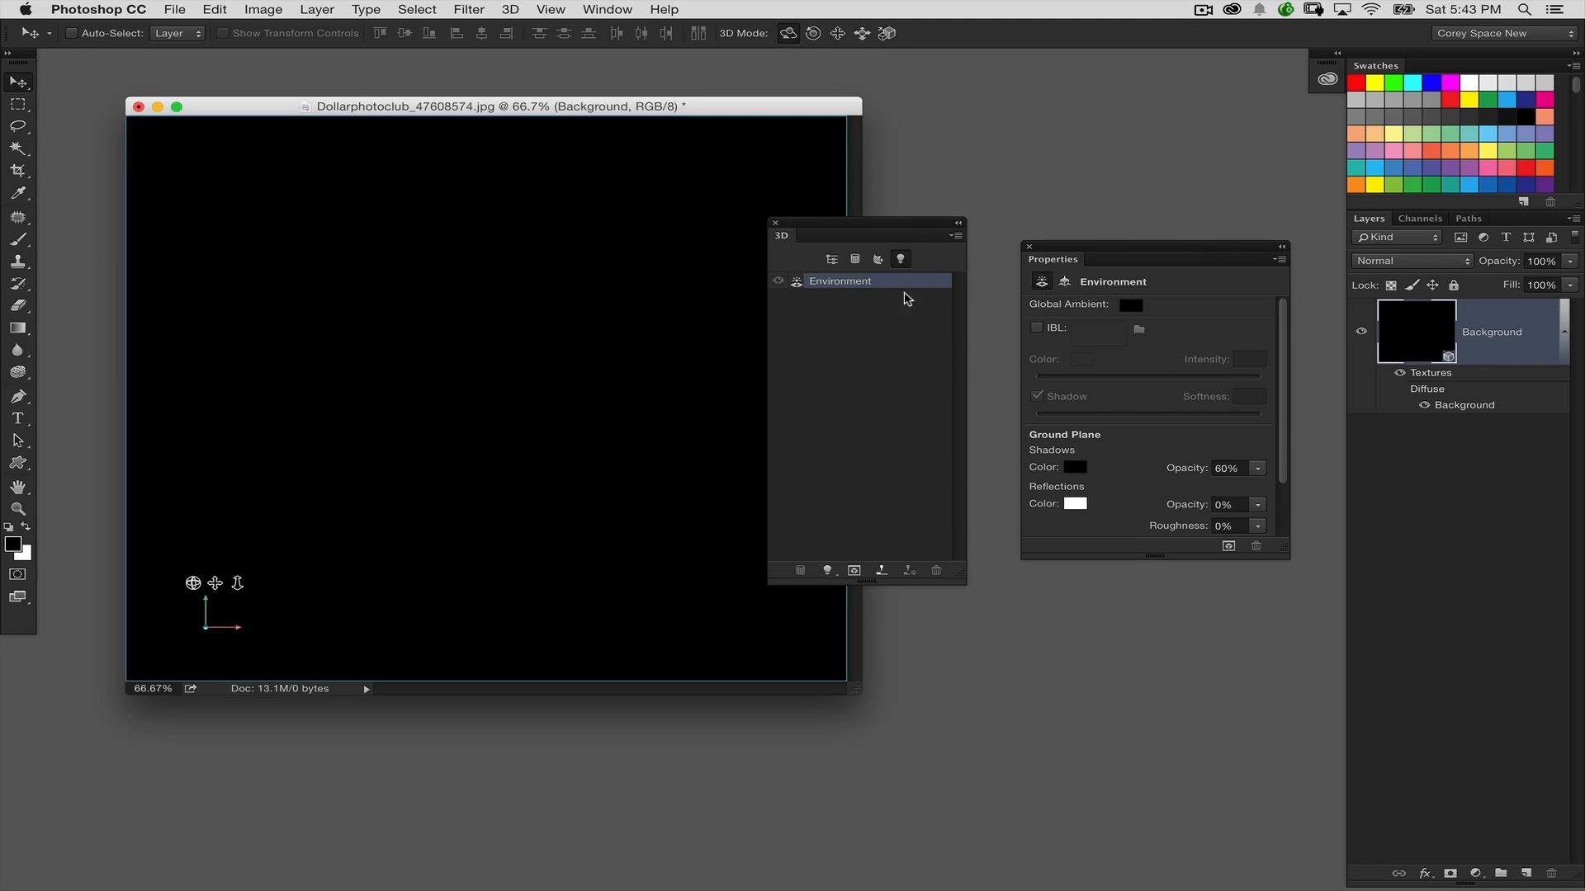
pyautogui.click(1038, 330)
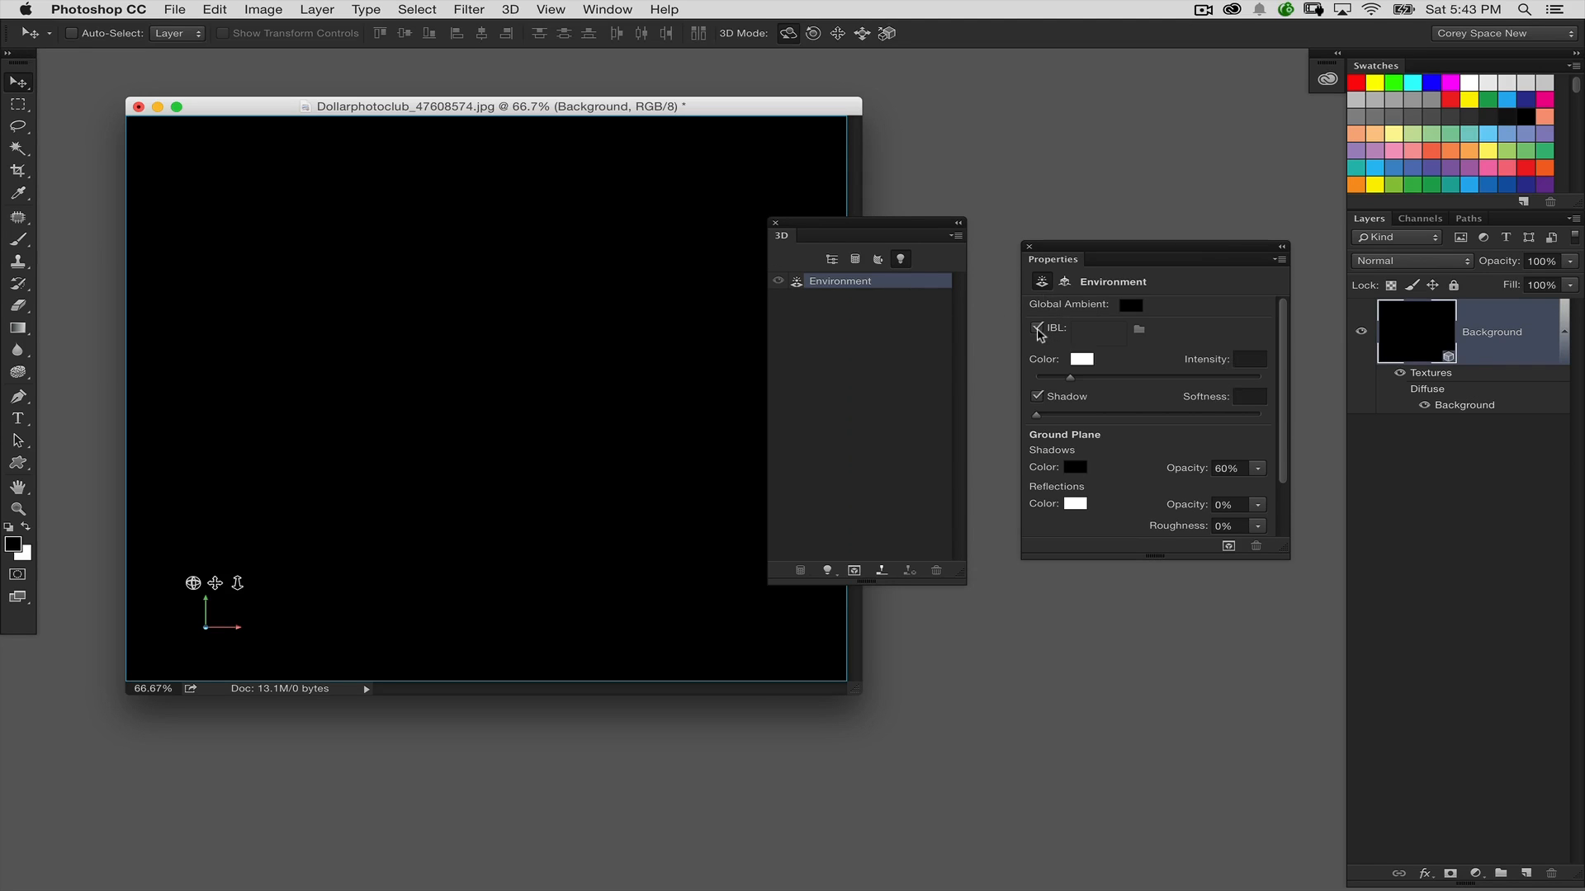
pyautogui.click(1039, 329)
pyautogui.moveTo(858, 235); pyautogui.dragTo(954, 323)
pyautogui.moveTo(1111, 246); pyautogui.dragTo(1150, 245)
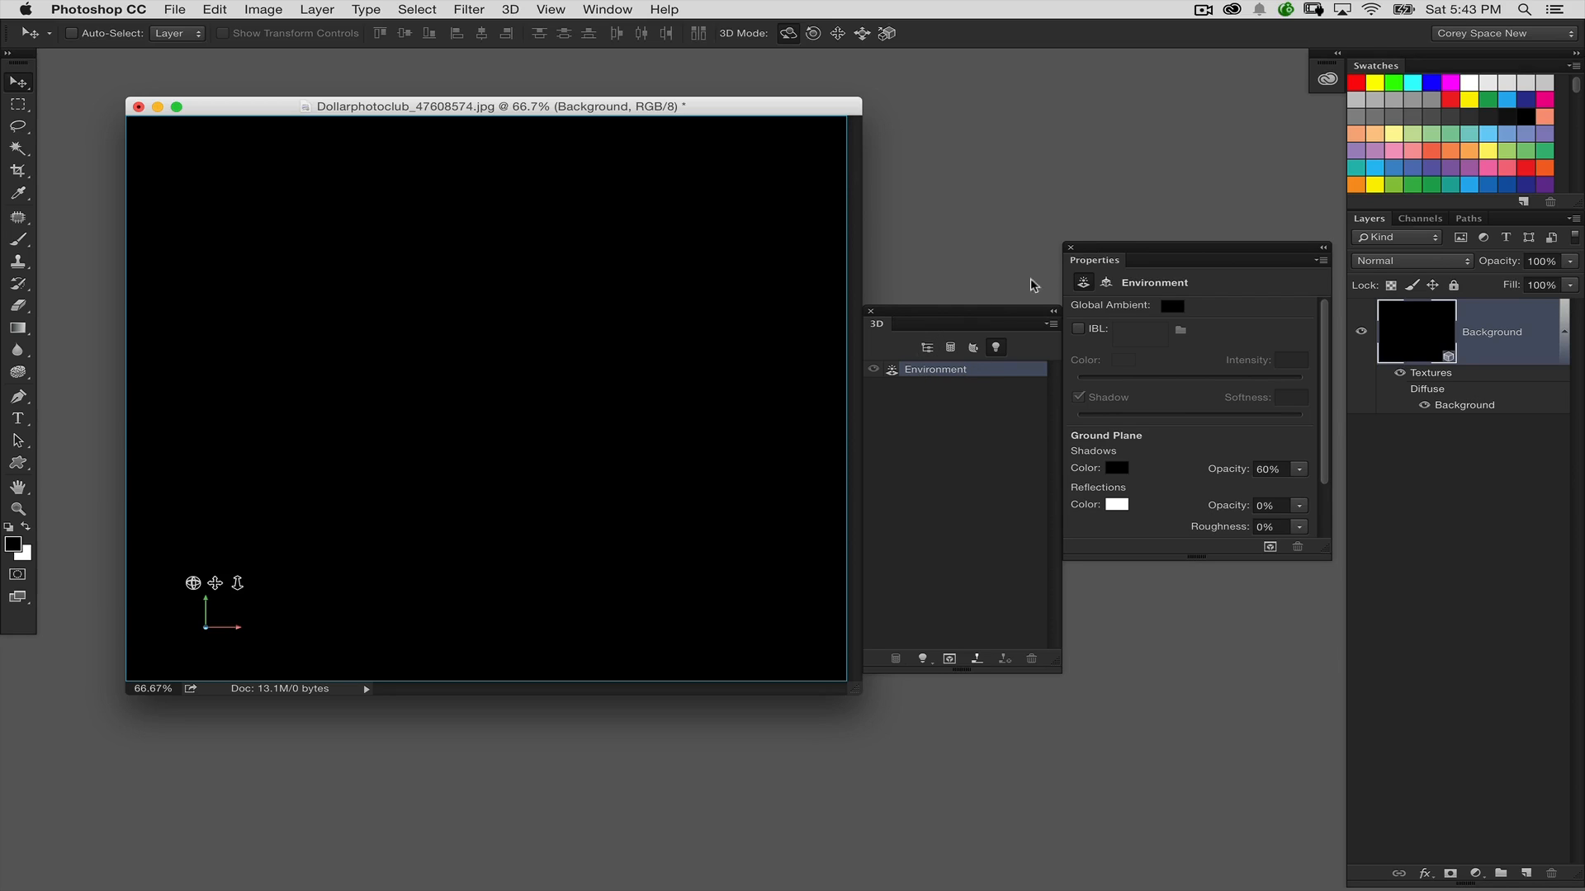
pyautogui.moveTo(1103, 252); pyautogui.dragTo(1143, 263)
pyautogui.moveTo(994, 322); pyautogui.dragTo(1011, 269)
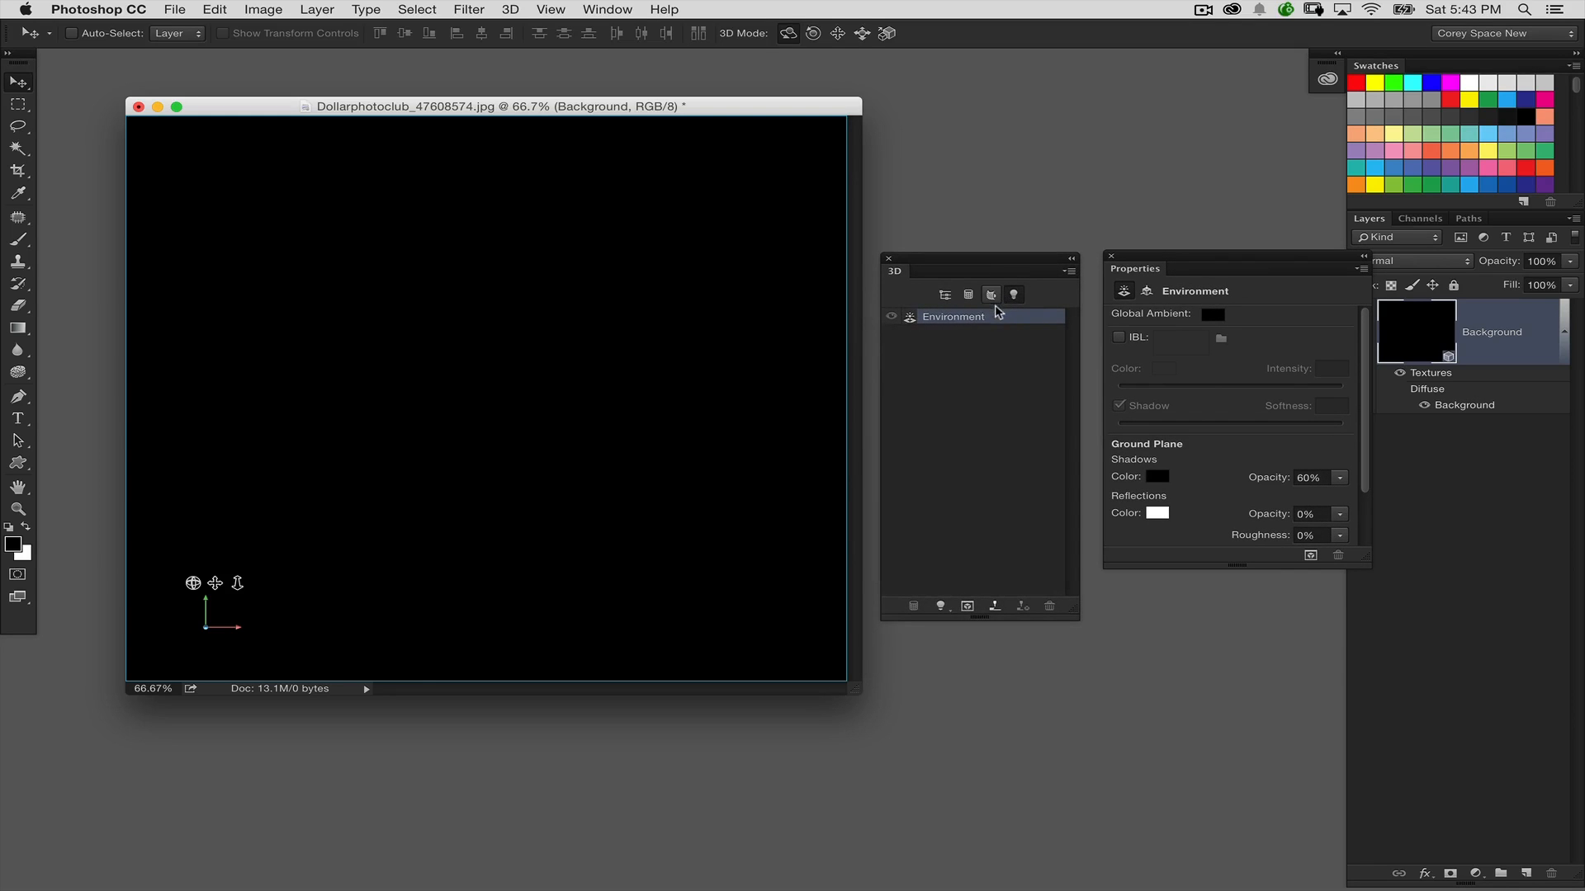
# Add a new spot light to the 3D scene and set its cone to 75°
pyautogui.click(940, 606)
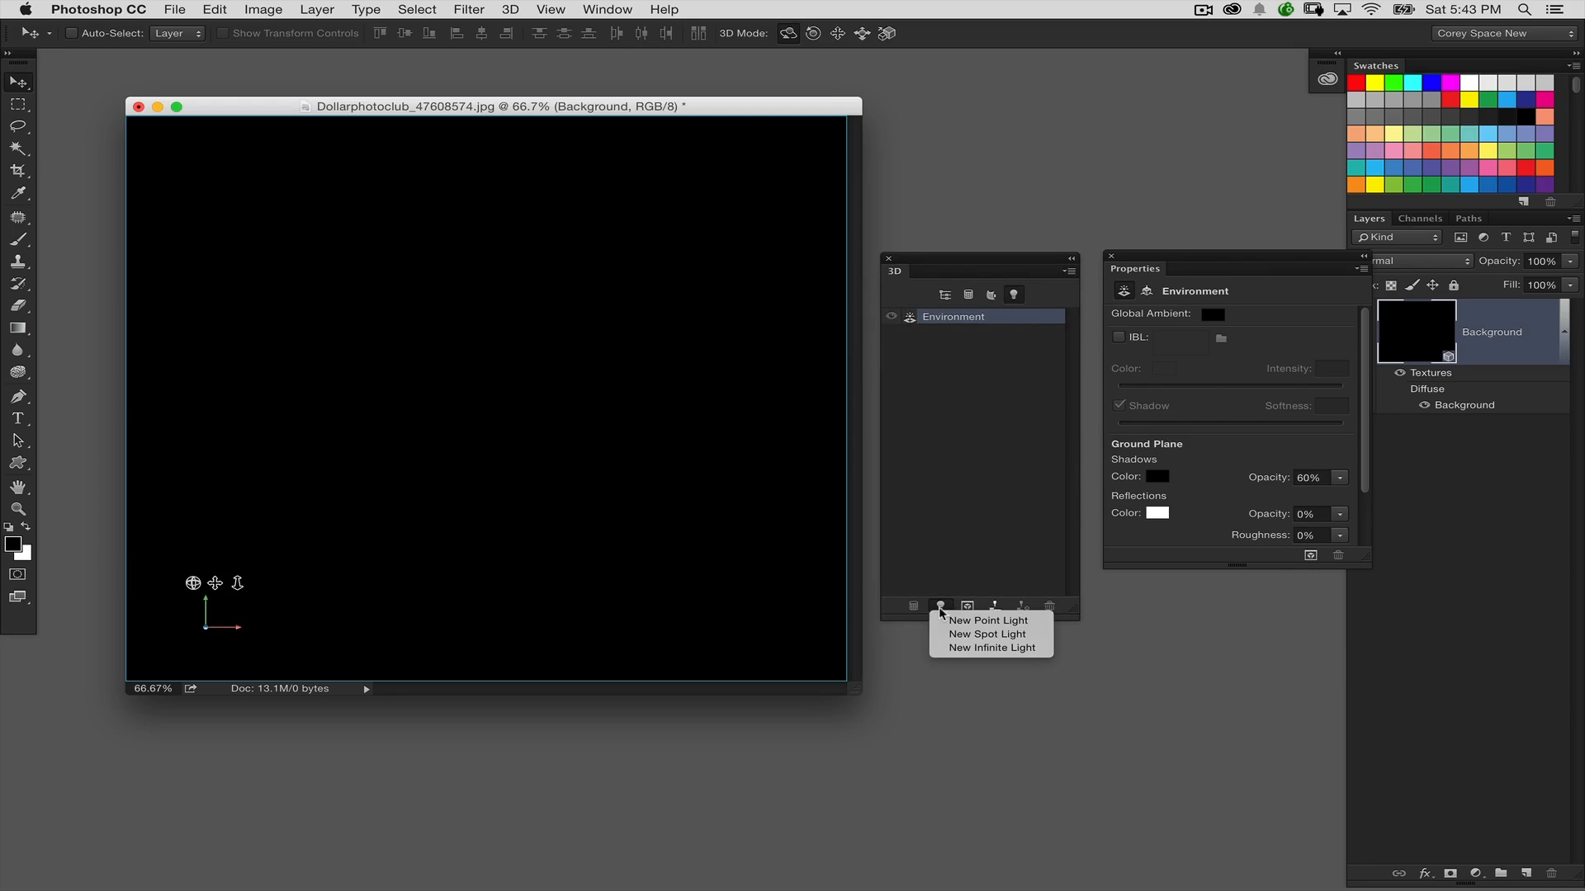
pyautogui.click(1018, 636)
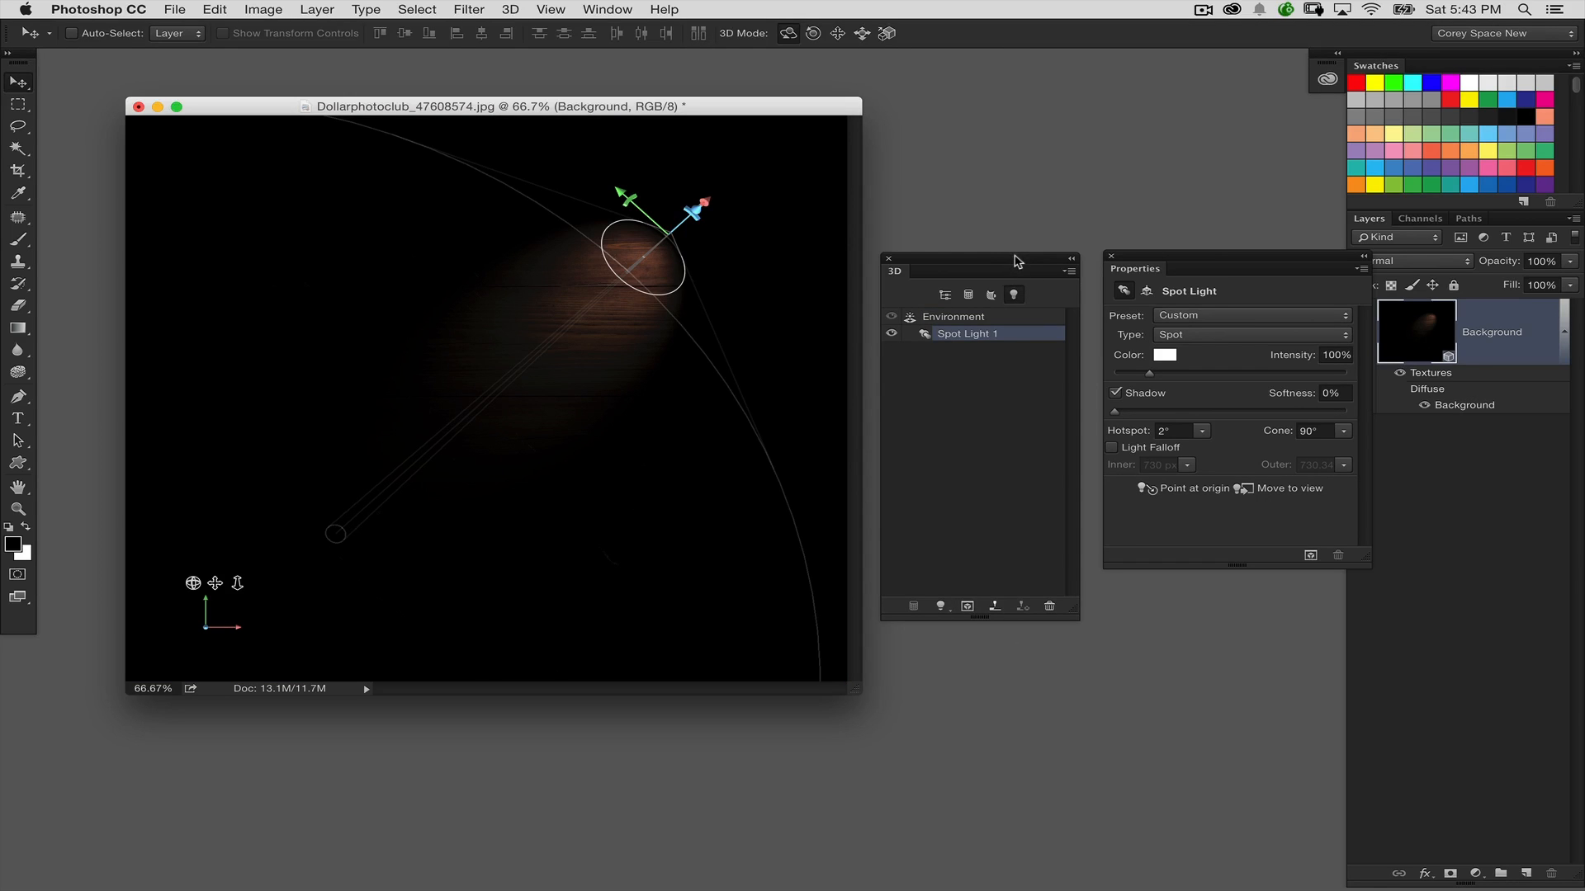
pyautogui.click(1323, 430)
pyautogui.write('75')
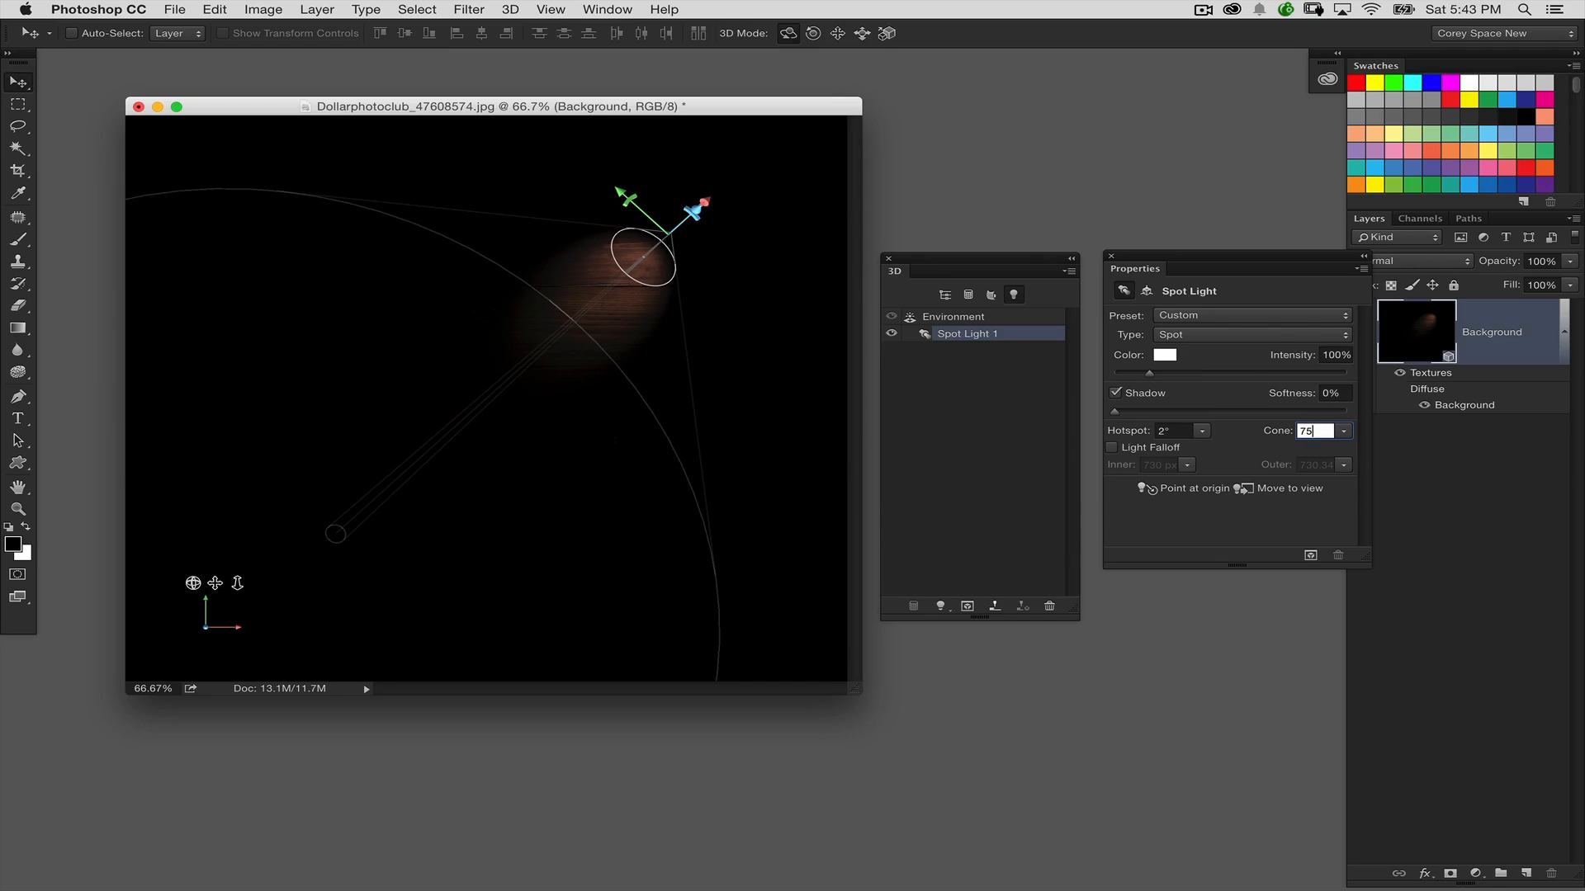
pyautogui.moveTo(1201, 269); pyautogui.dragTo(1188, 290)
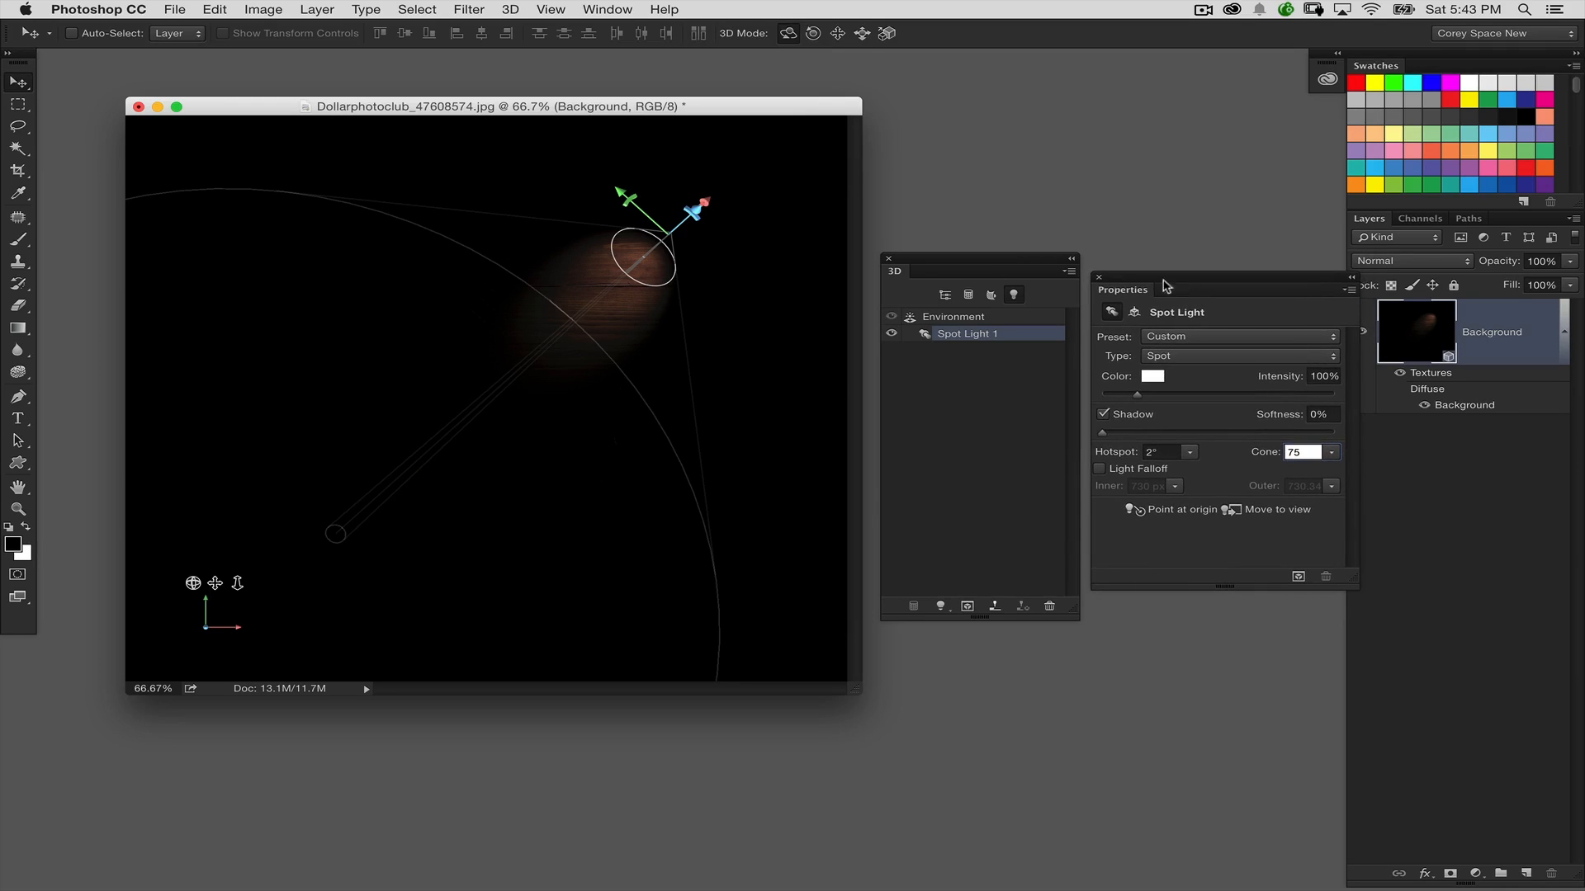
pyautogui.moveTo(1038, 266); pyautogui.dragTo(1030, 265)
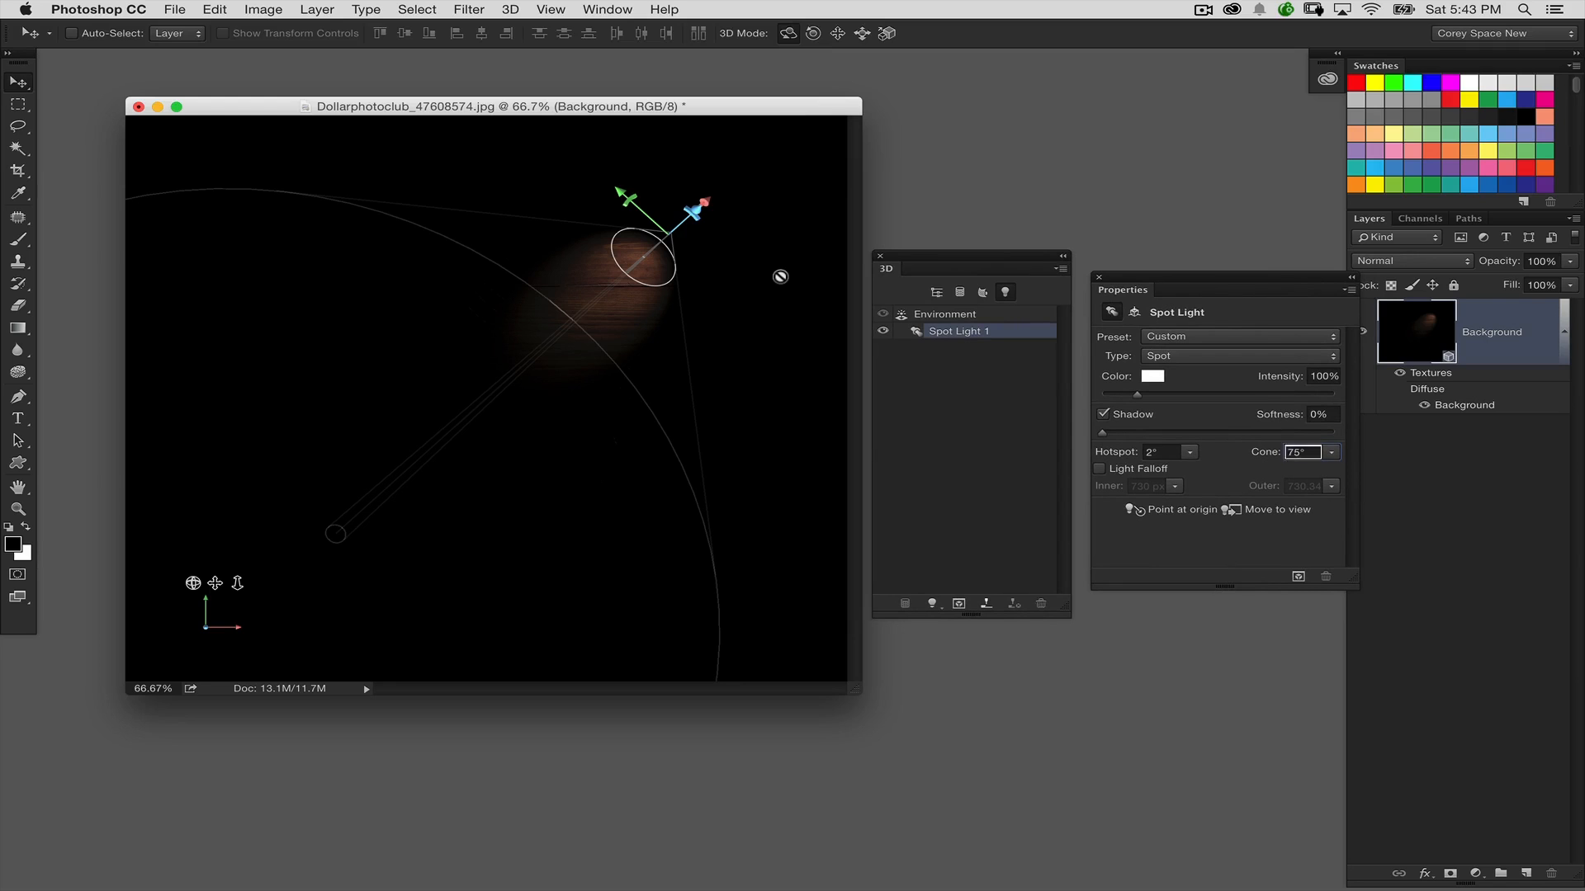
# Slide the spot light back from the wood and rotate it so its beam falls steeply from above across the planks
pyautogui.click(861, 33)
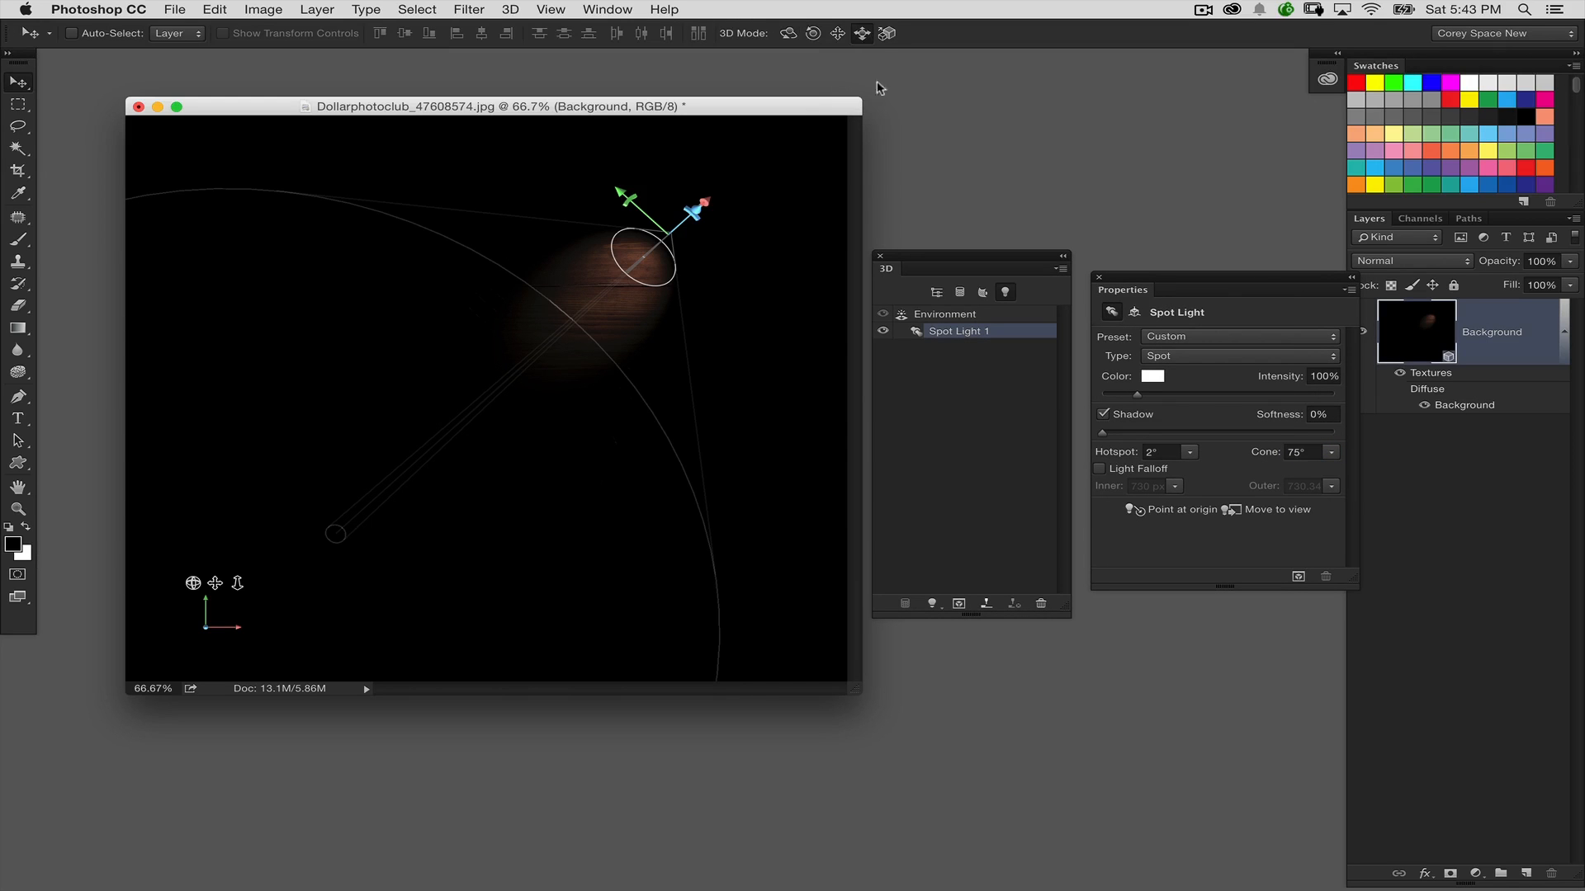
pyautogui.moveTo(789, 213); pyautogui.dragTo(808, 326)
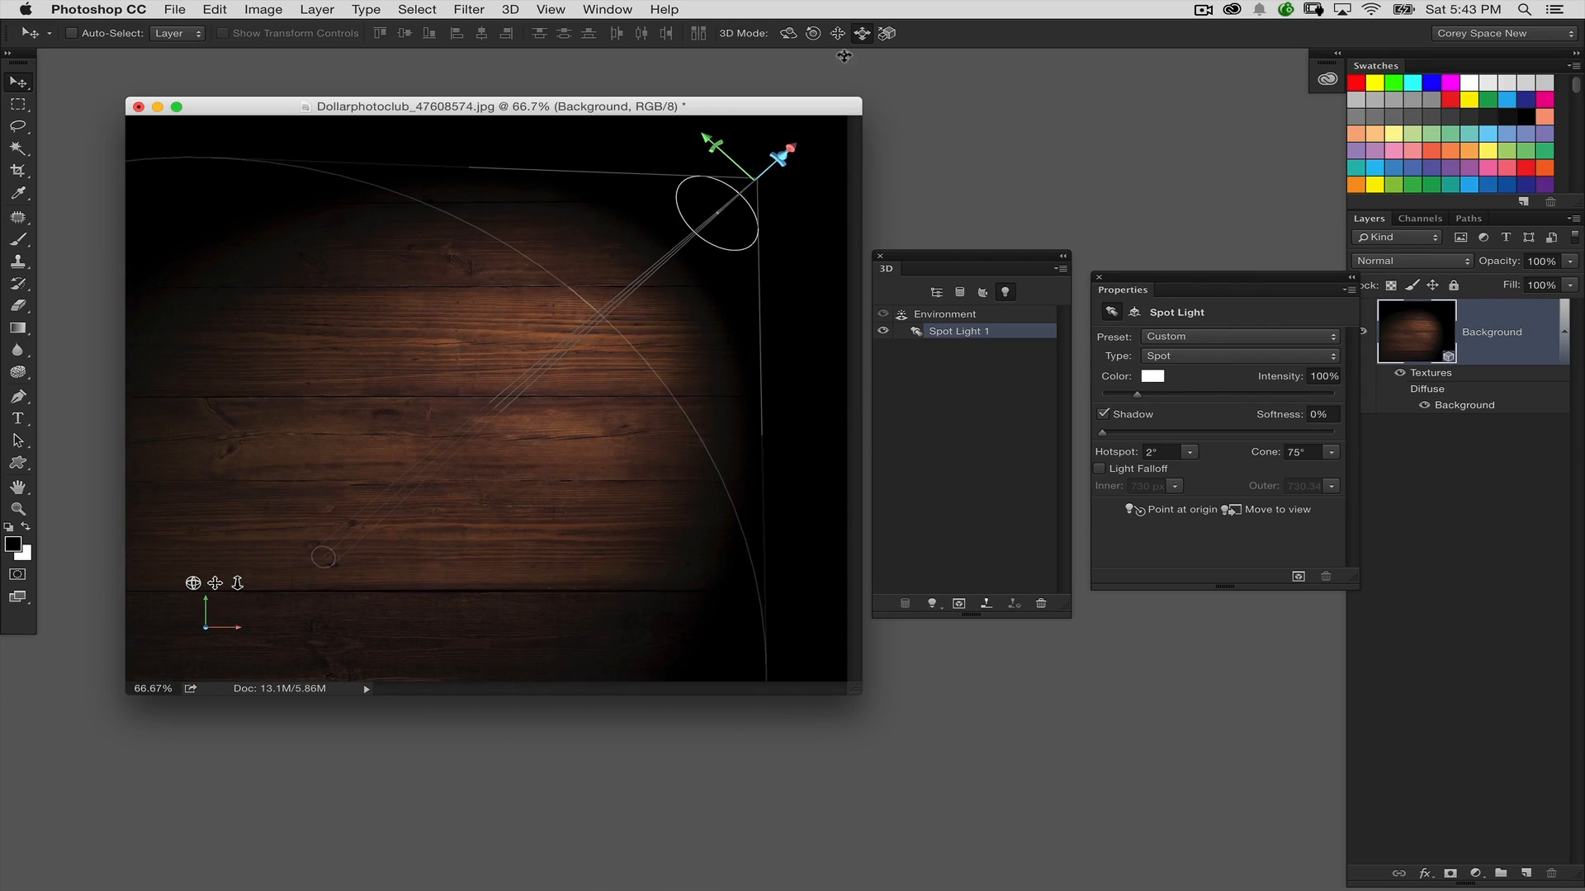
pyautogui.click(788, 33)
pyautogui.moveTo(794, 239); pyautogui.dragTo(766, 175)
pyautogui.click(837, 33)
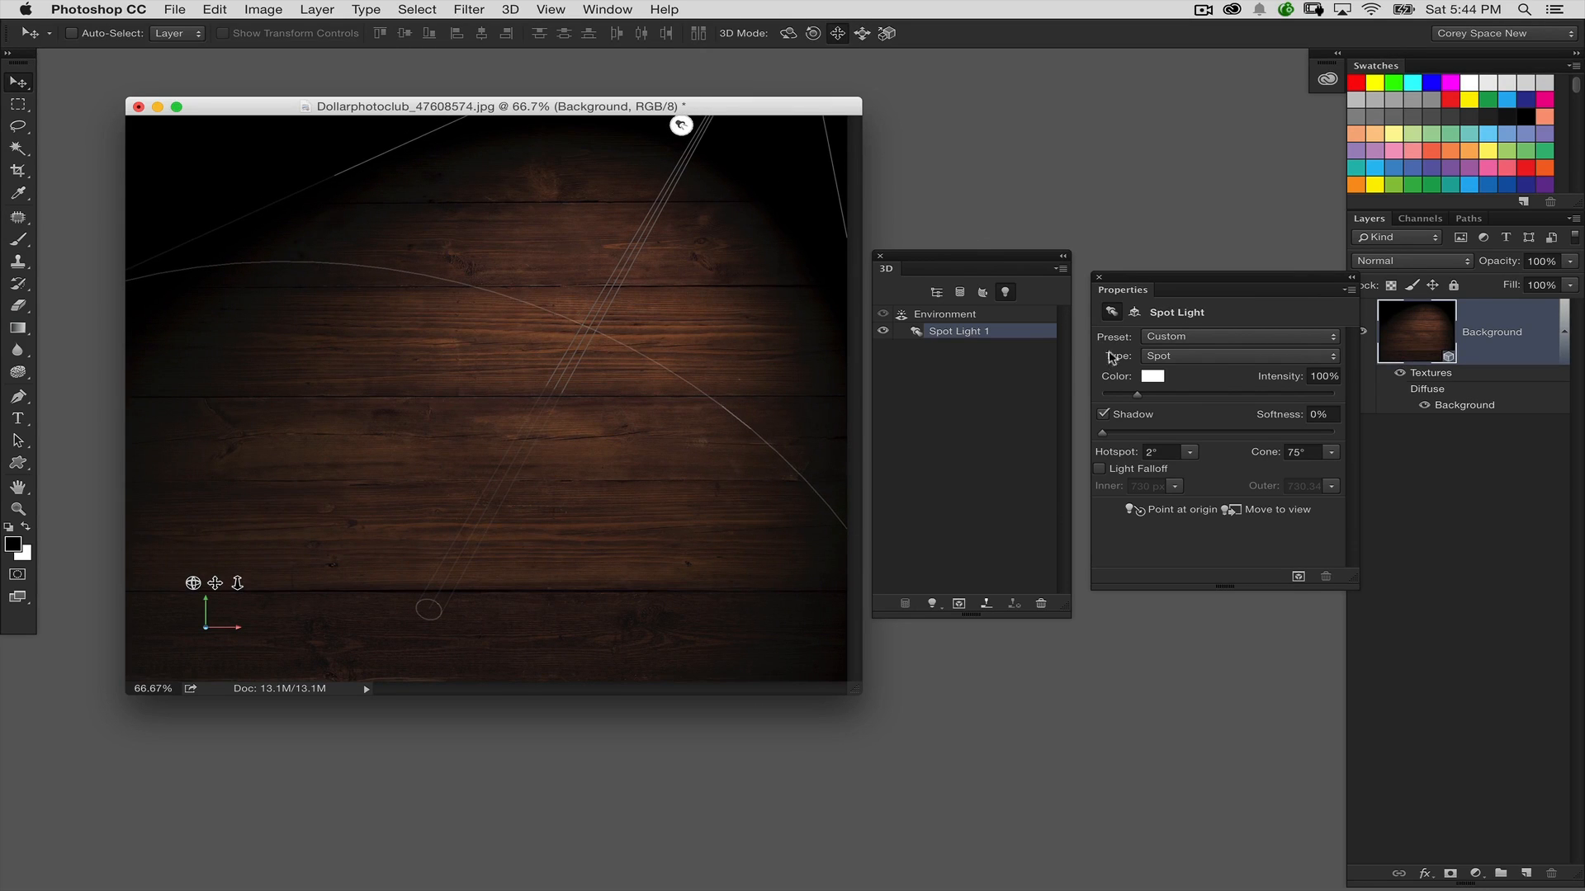
# Raise the spot light's intensity to 122%, nudge its position slightly, and toggle its visibility to compare the lighting
pyautogui.moveTo(1139, 398); pyautogui.dragTo(1144, 401)
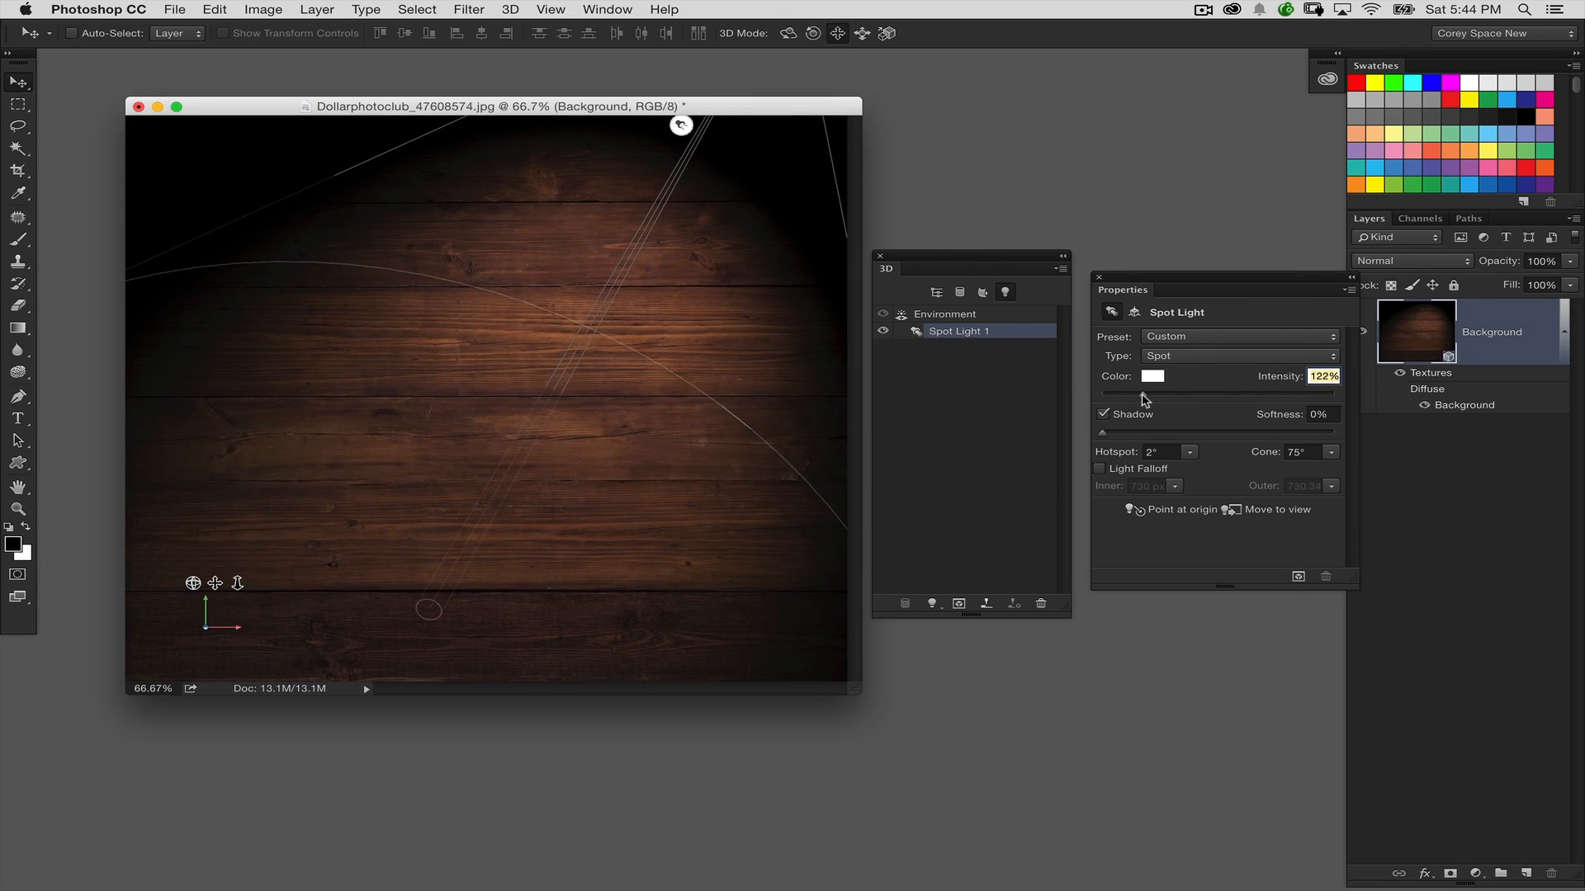
pyautogui.moveTo(717, 258); pyautogui.dragTo(713, 262)
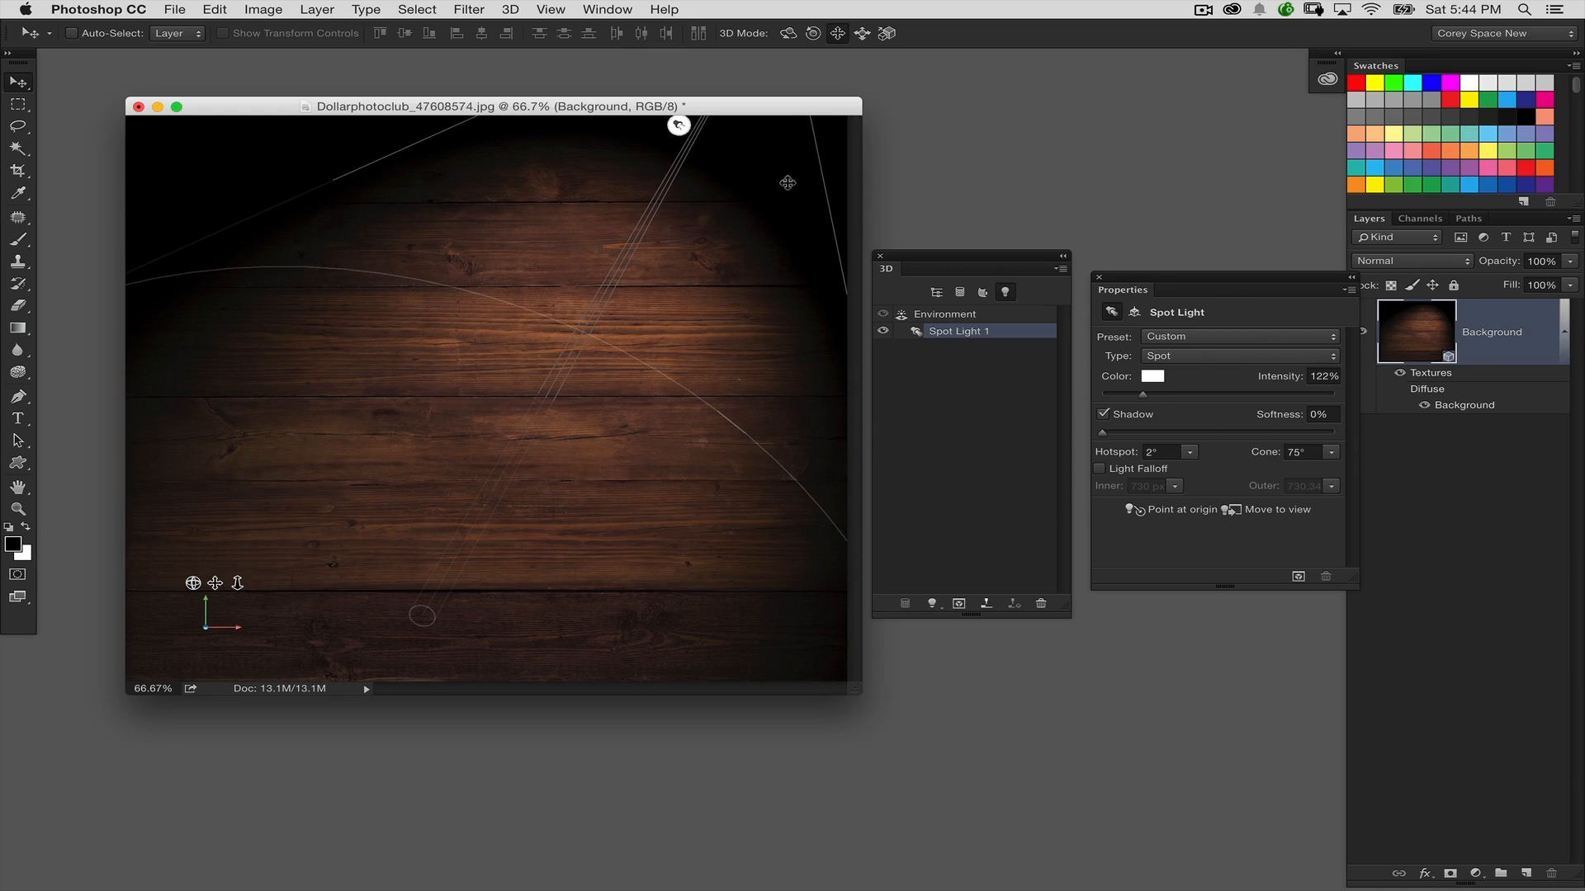
pyautogui.click(882, 330)
pyautogui.click(883, 331)
# Select the Background Mesh's material and assign the Background texture as its bump map
pyautogui.press('super+plus')
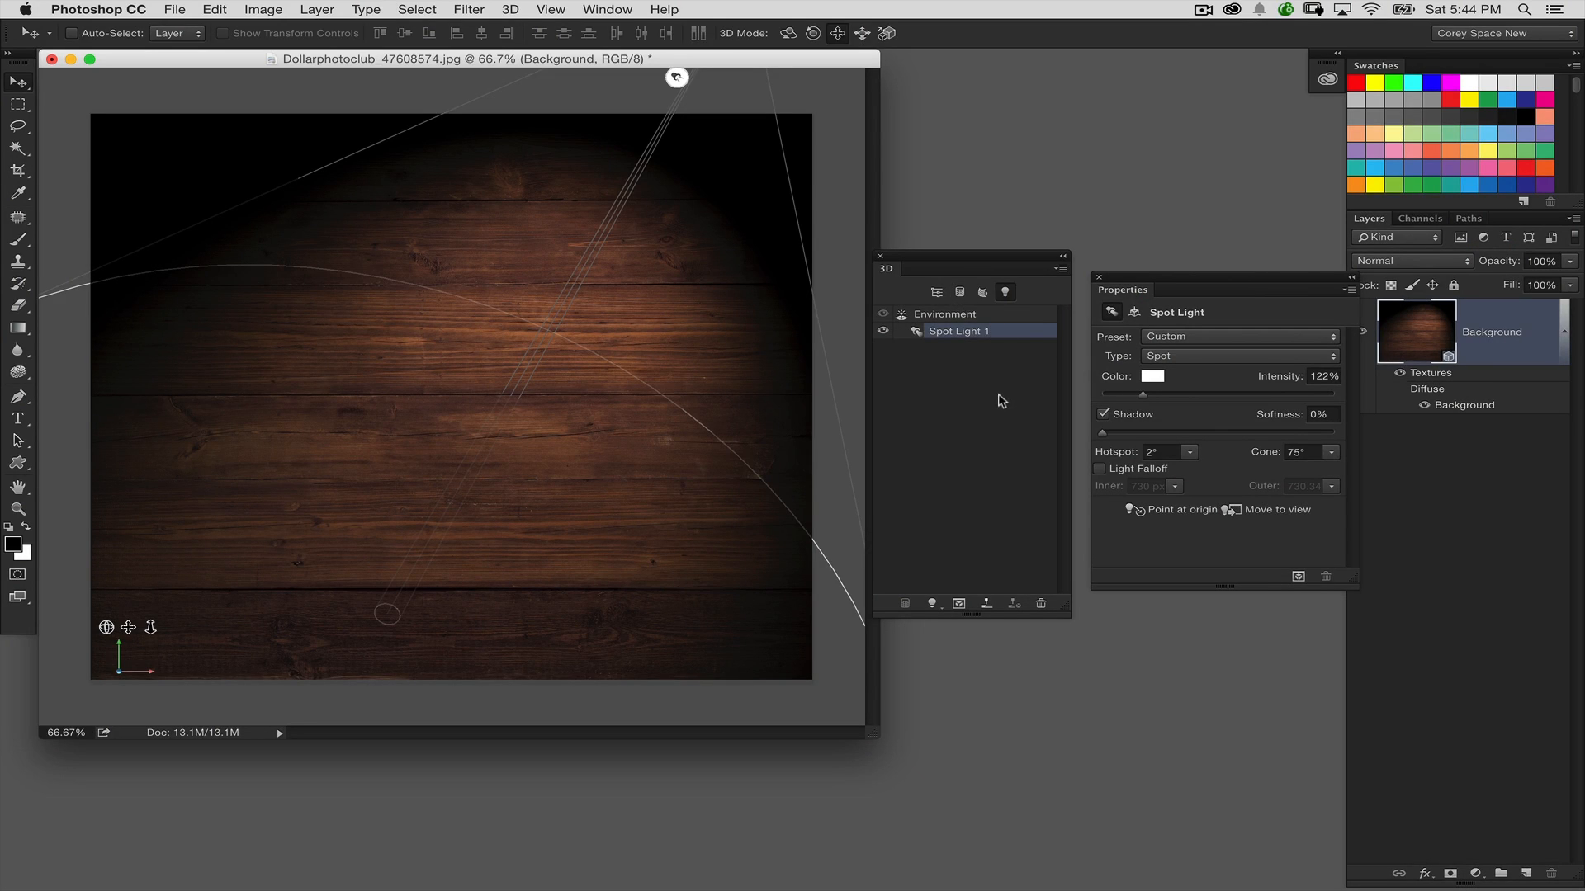
pyautogui.press('super+1')
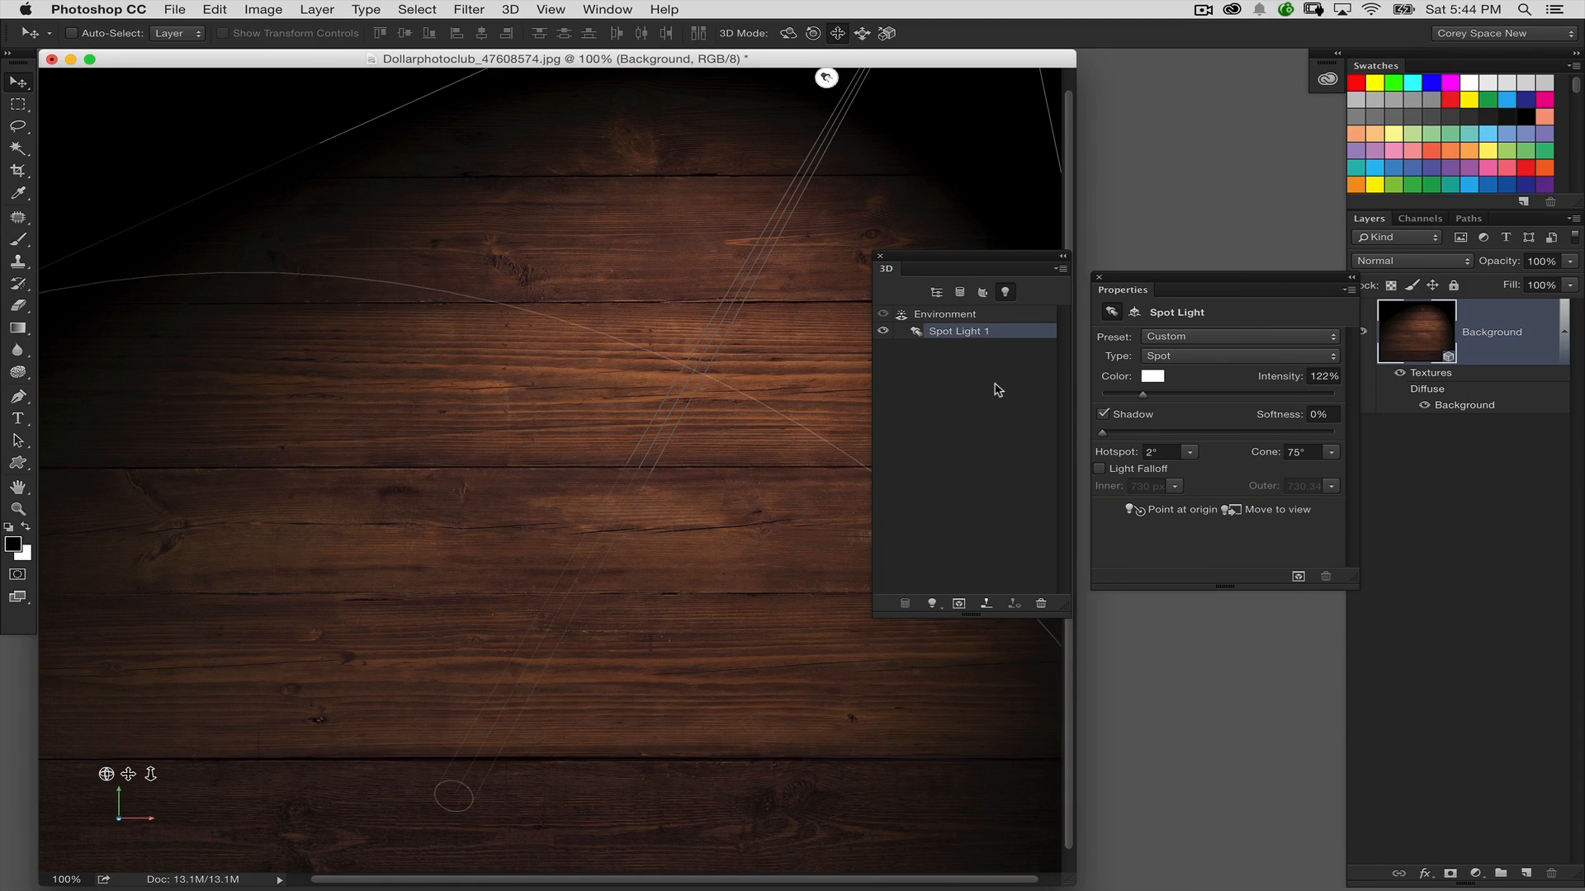
pyautogui.click(936, 292)
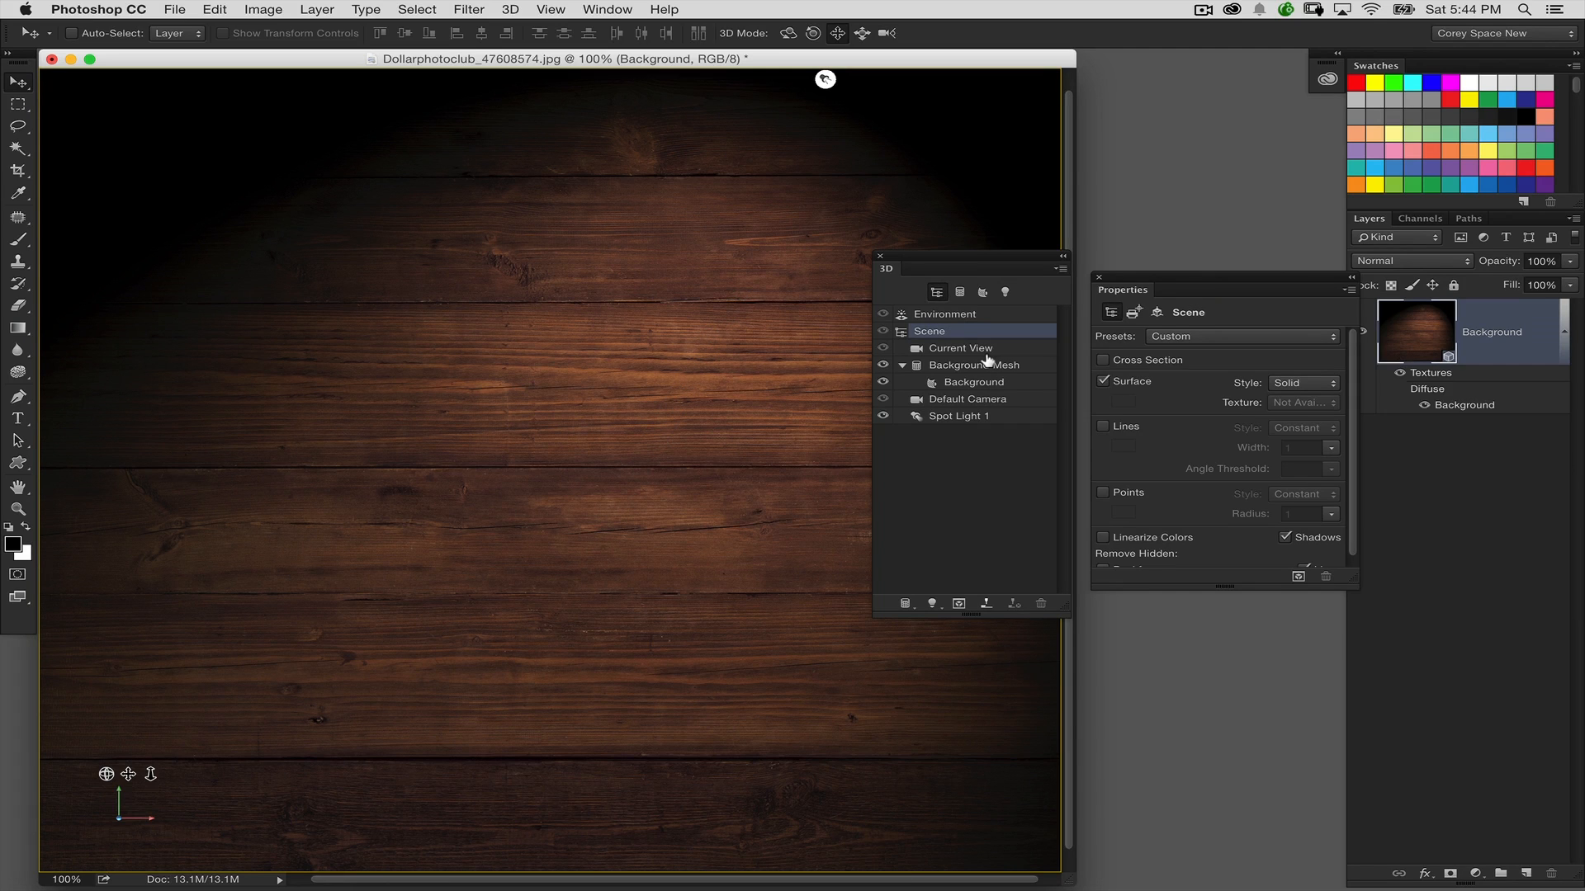
pyautogui.click(987, 381)
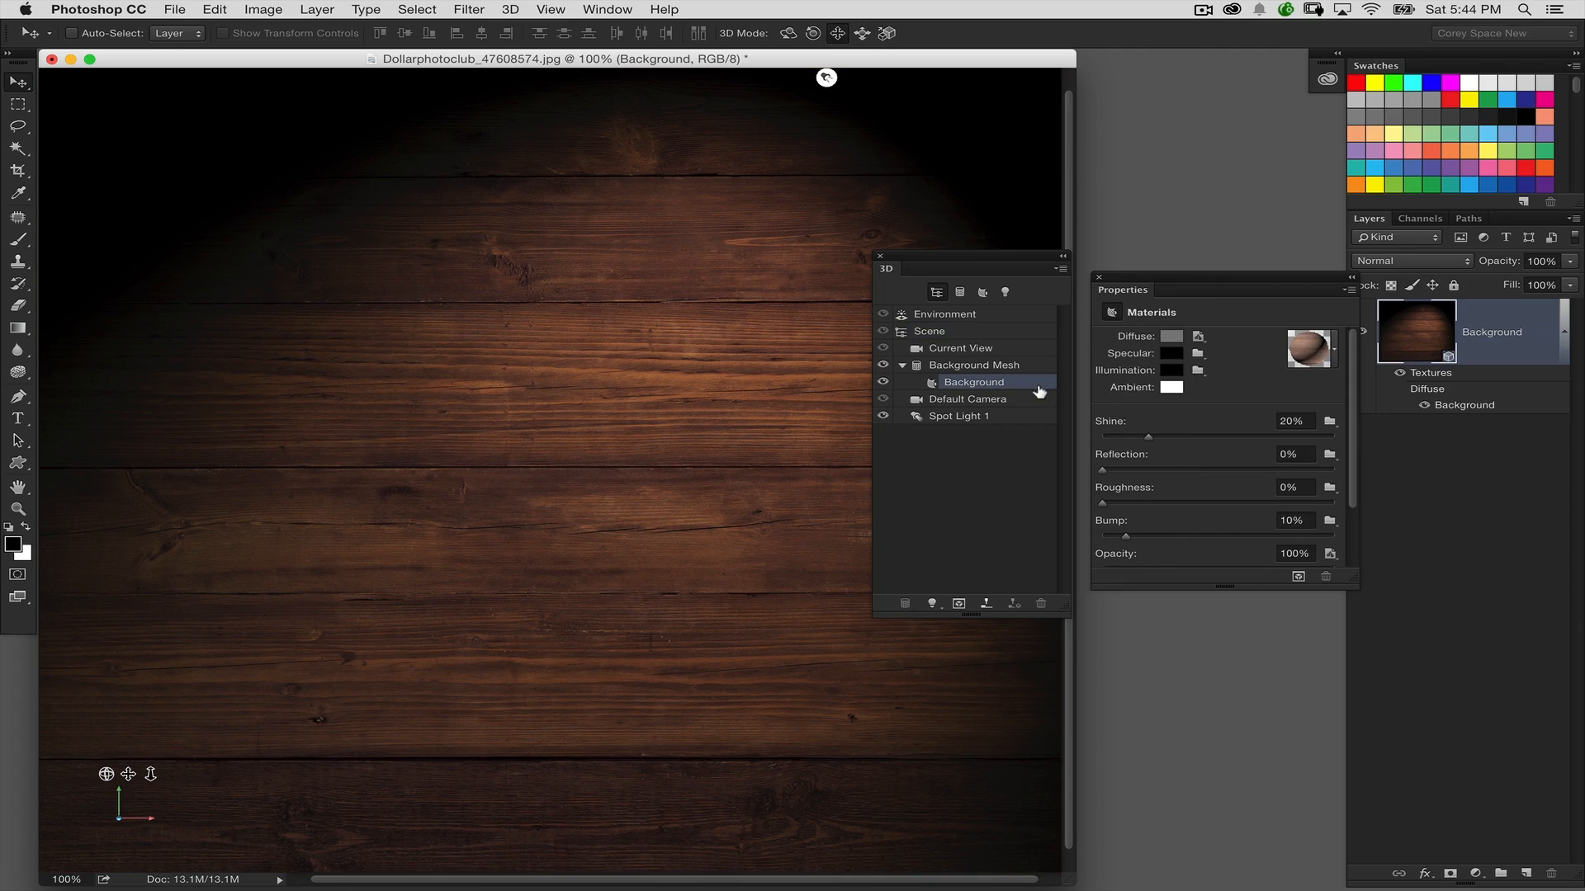
pyautogui.moveTo(1009, 263); pyautogui.dragTo(964, 275)
pyautogui.moveTo(1147, 283); pyautogui.dragTo(1095, 250)
pyautogui.click(1278, 490)
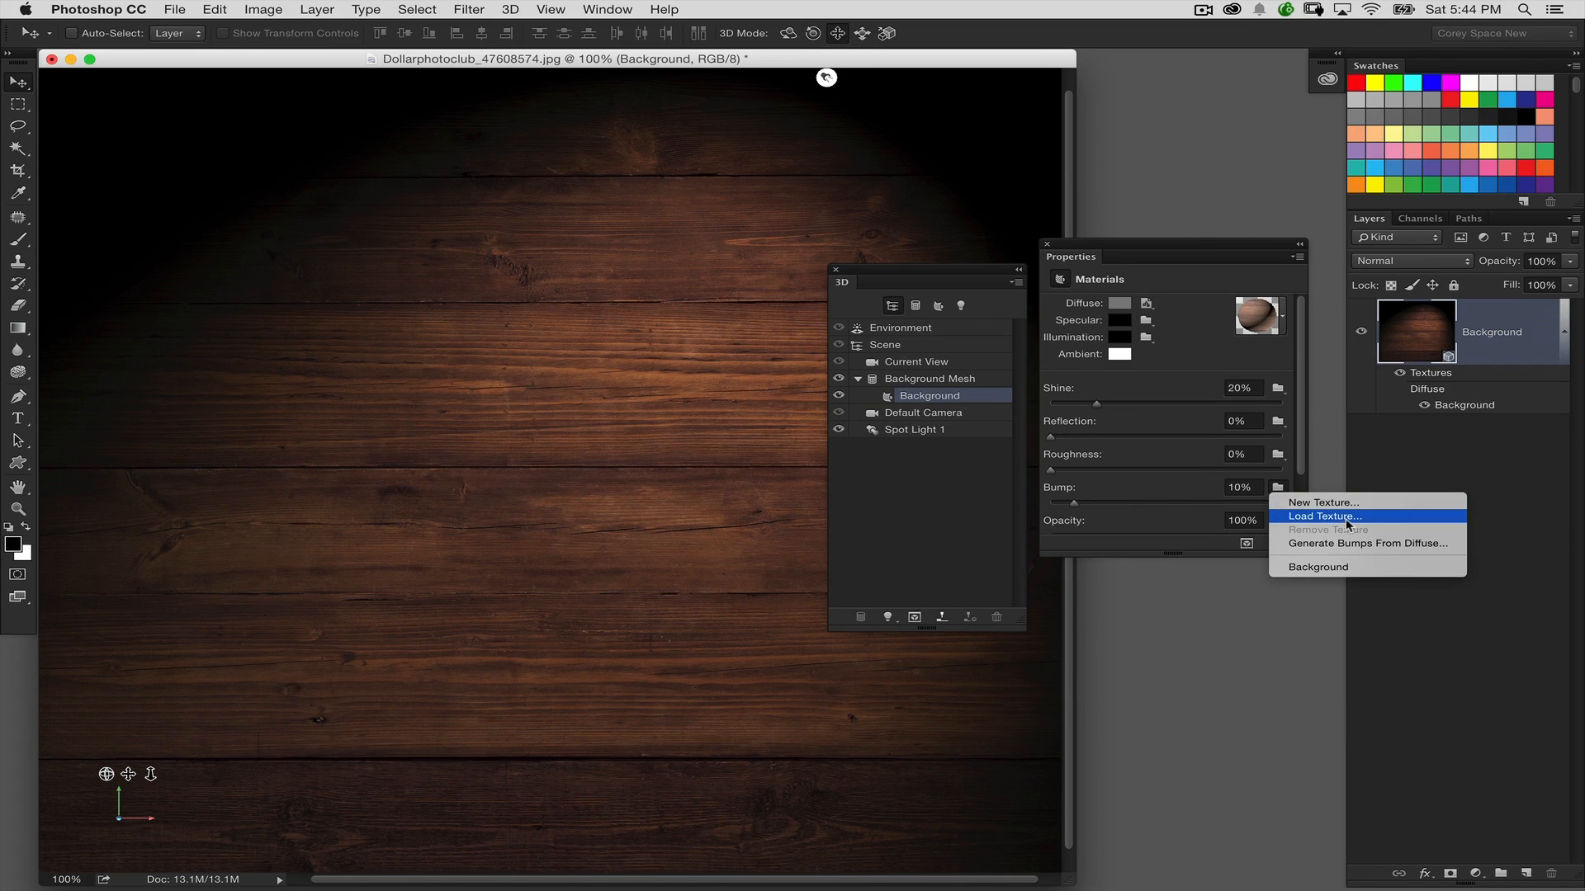
pyautogui.click(1359, 572)
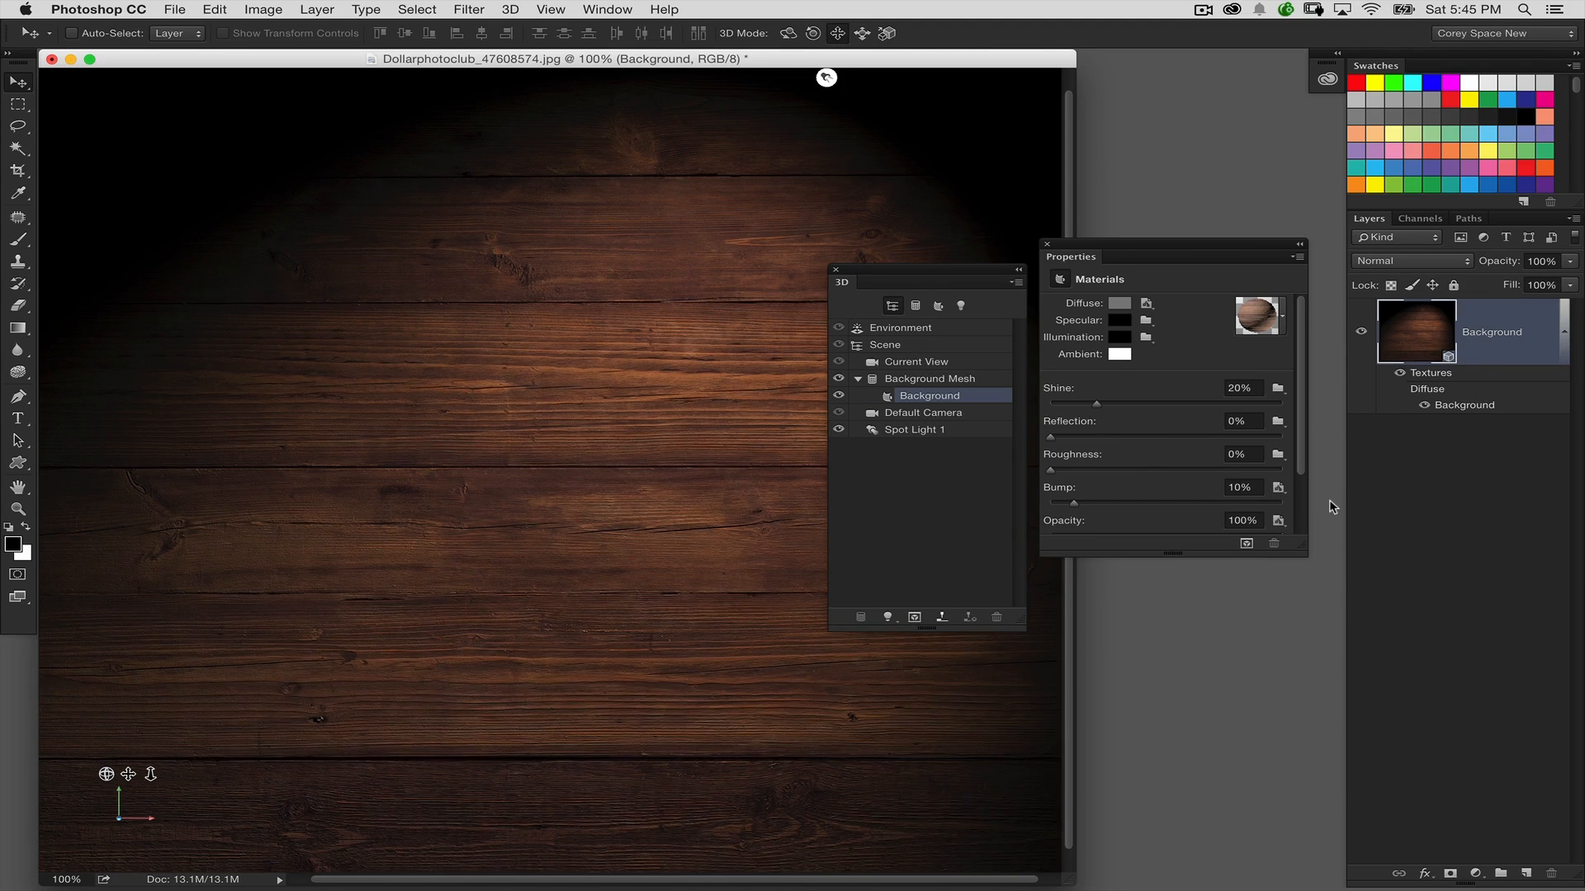
# Reapply the Background texture as the material's bump map while inspecting the wood grain at 200% magnification
pyautogui.press('super+plus')
pyautogui.moveTo(921, 279); pyautogui.dragTo(1037, 543)
pyautogui.moveTo(870, 347); pyautogui.dragTo(485, 403)
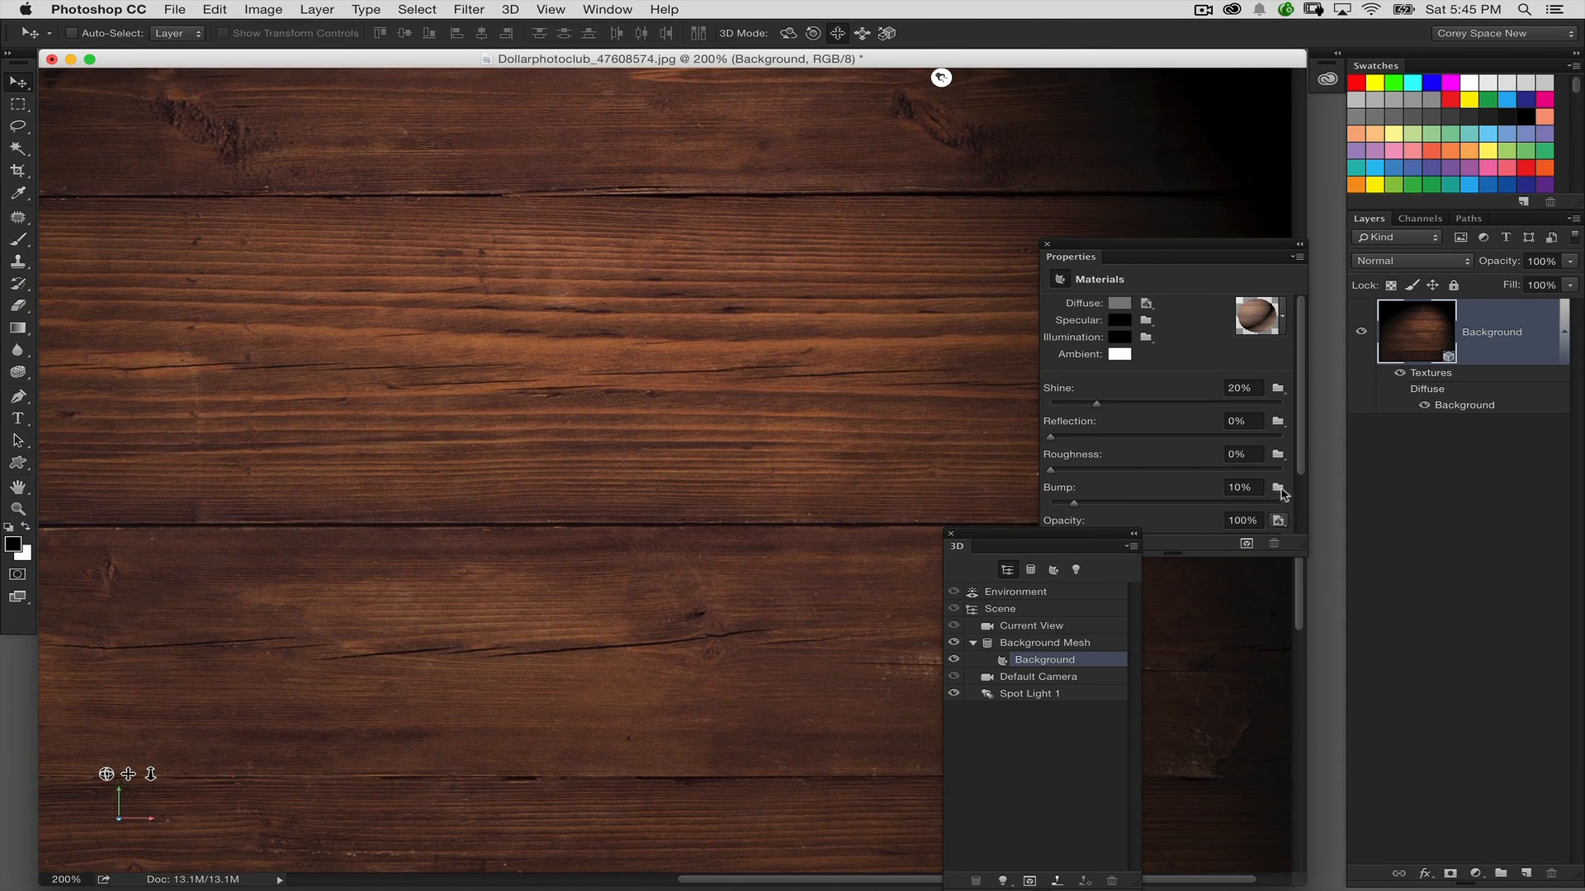
pyautogui.click(1277, 488)
pyautogui.click(1326, 570)
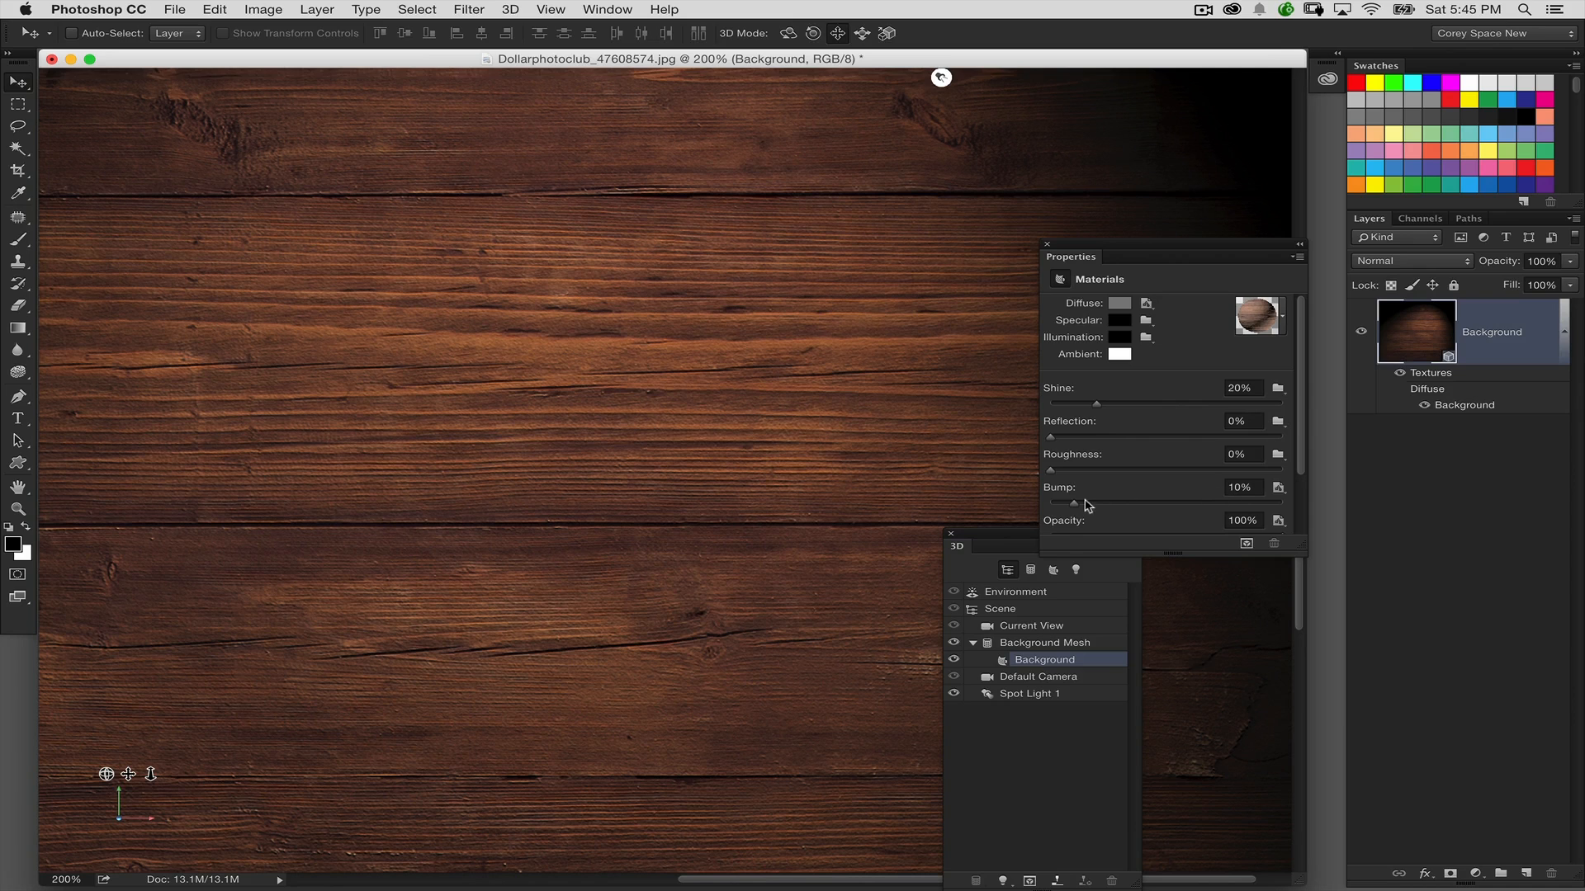
# Set the wood material's bump strength to 13% and move the 3D and Properties panels off the image
pyautogui.moveTo(1107, 503); pyautogui.dragTo(1111, 502)
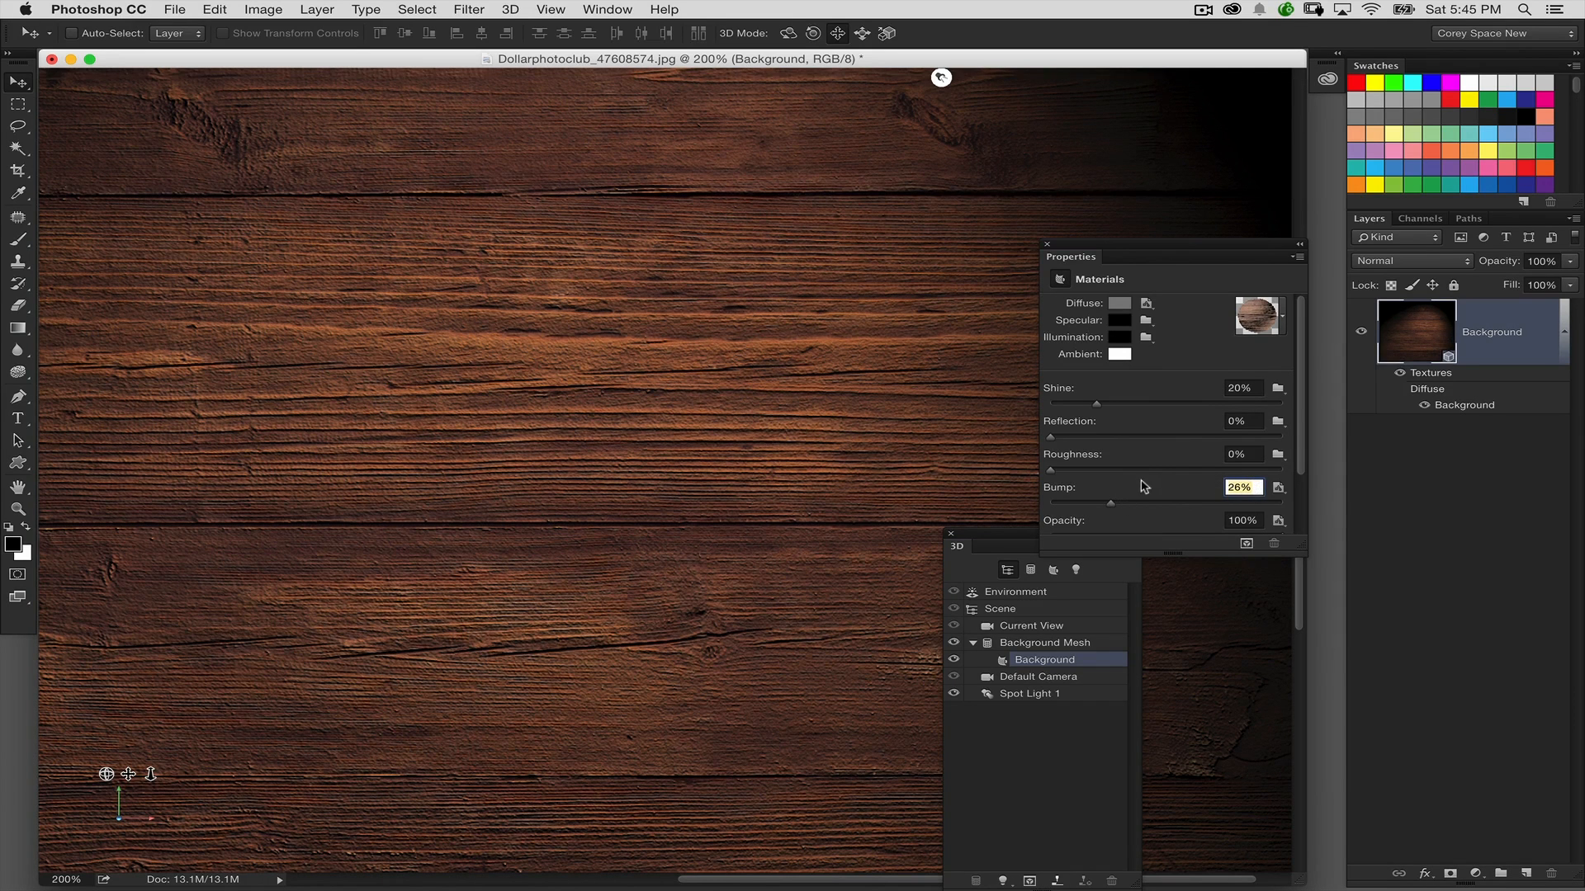
pyautogui.write('13')
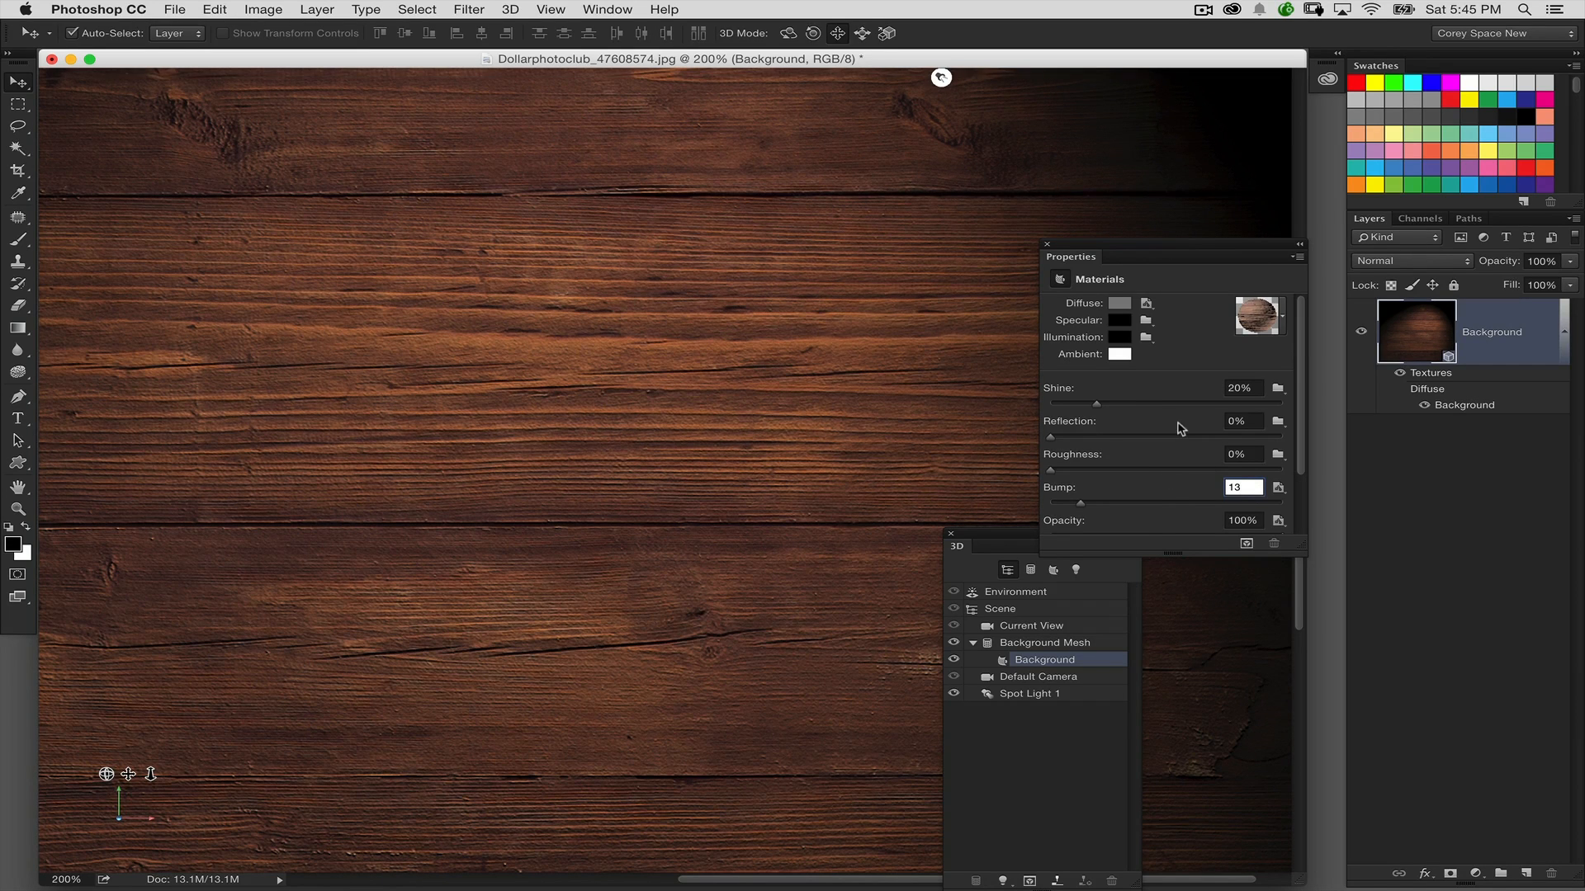
pyautogui.press('super+minus')
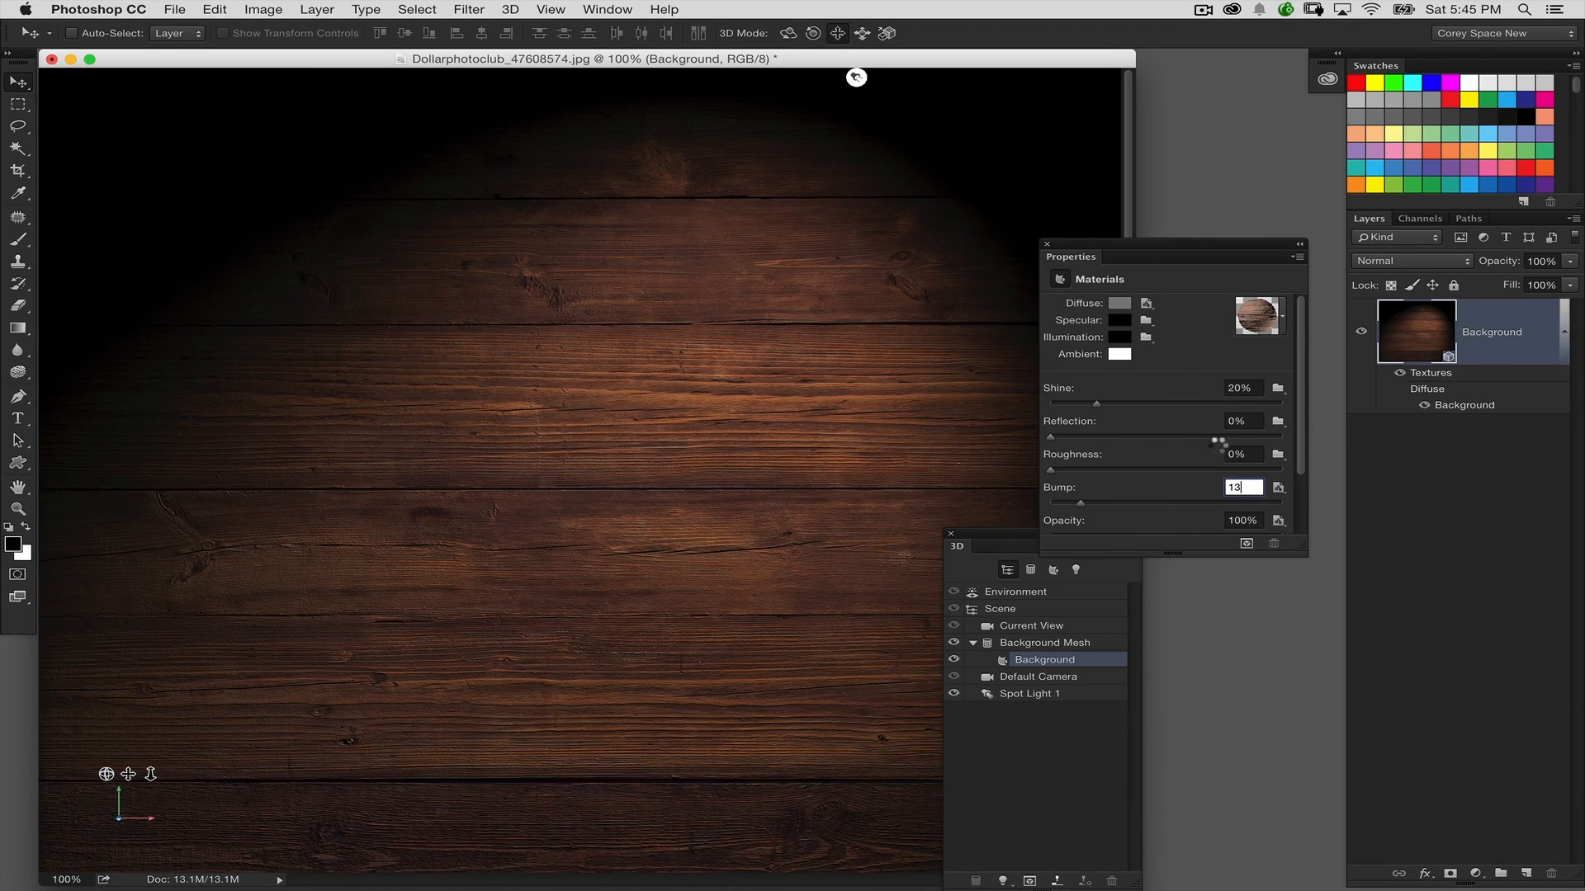
pyautogui.press('Return')
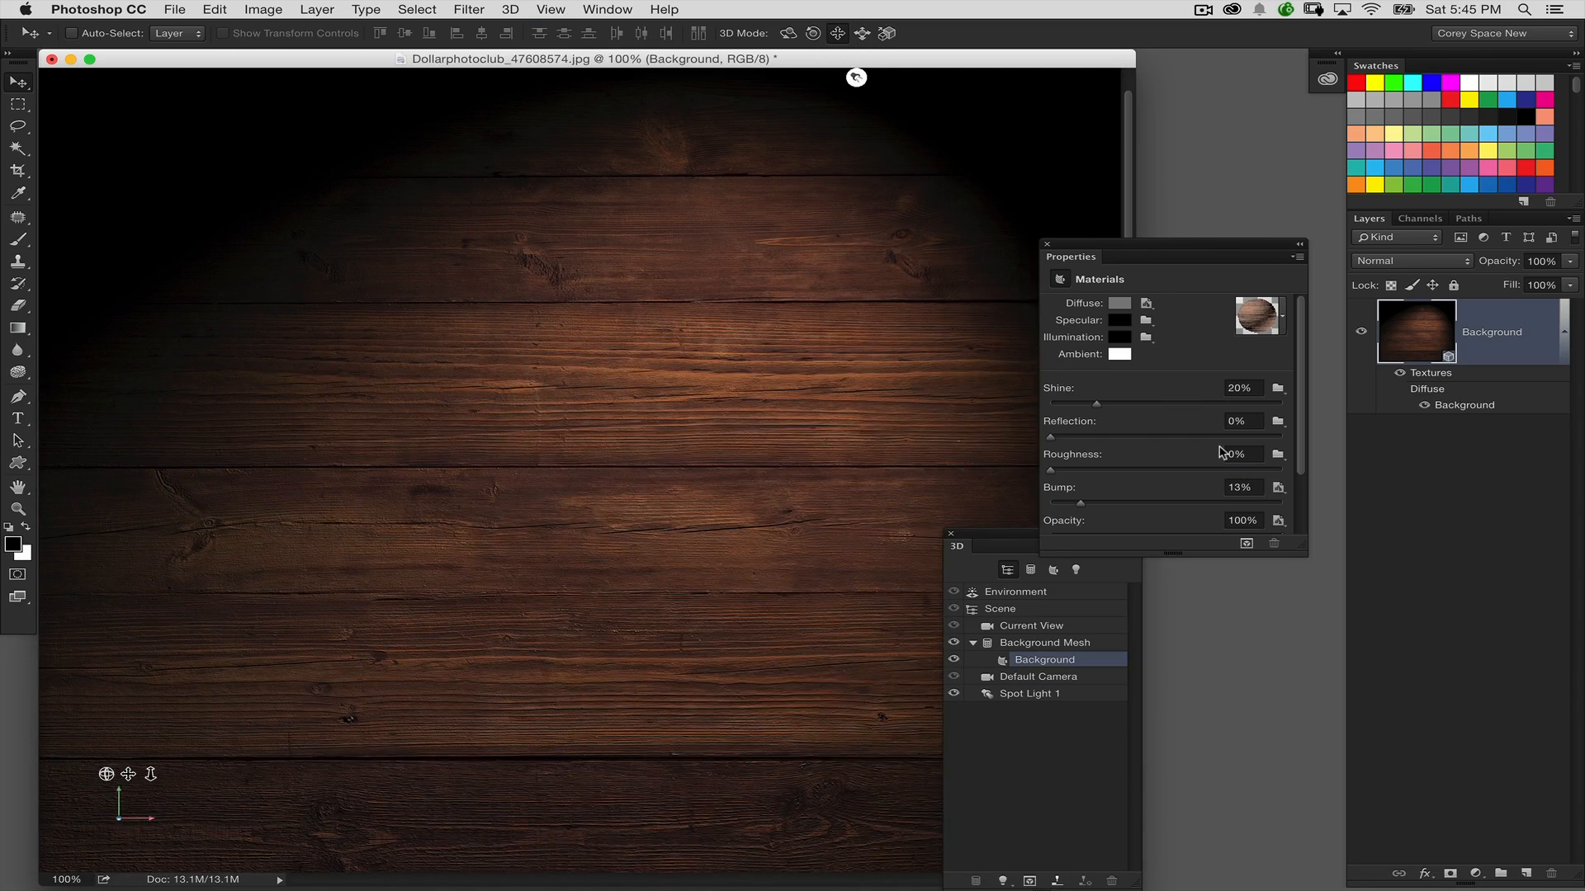
pyautogui.moveTo(1063, 248); pyautogui.dragTo(1149, 269)
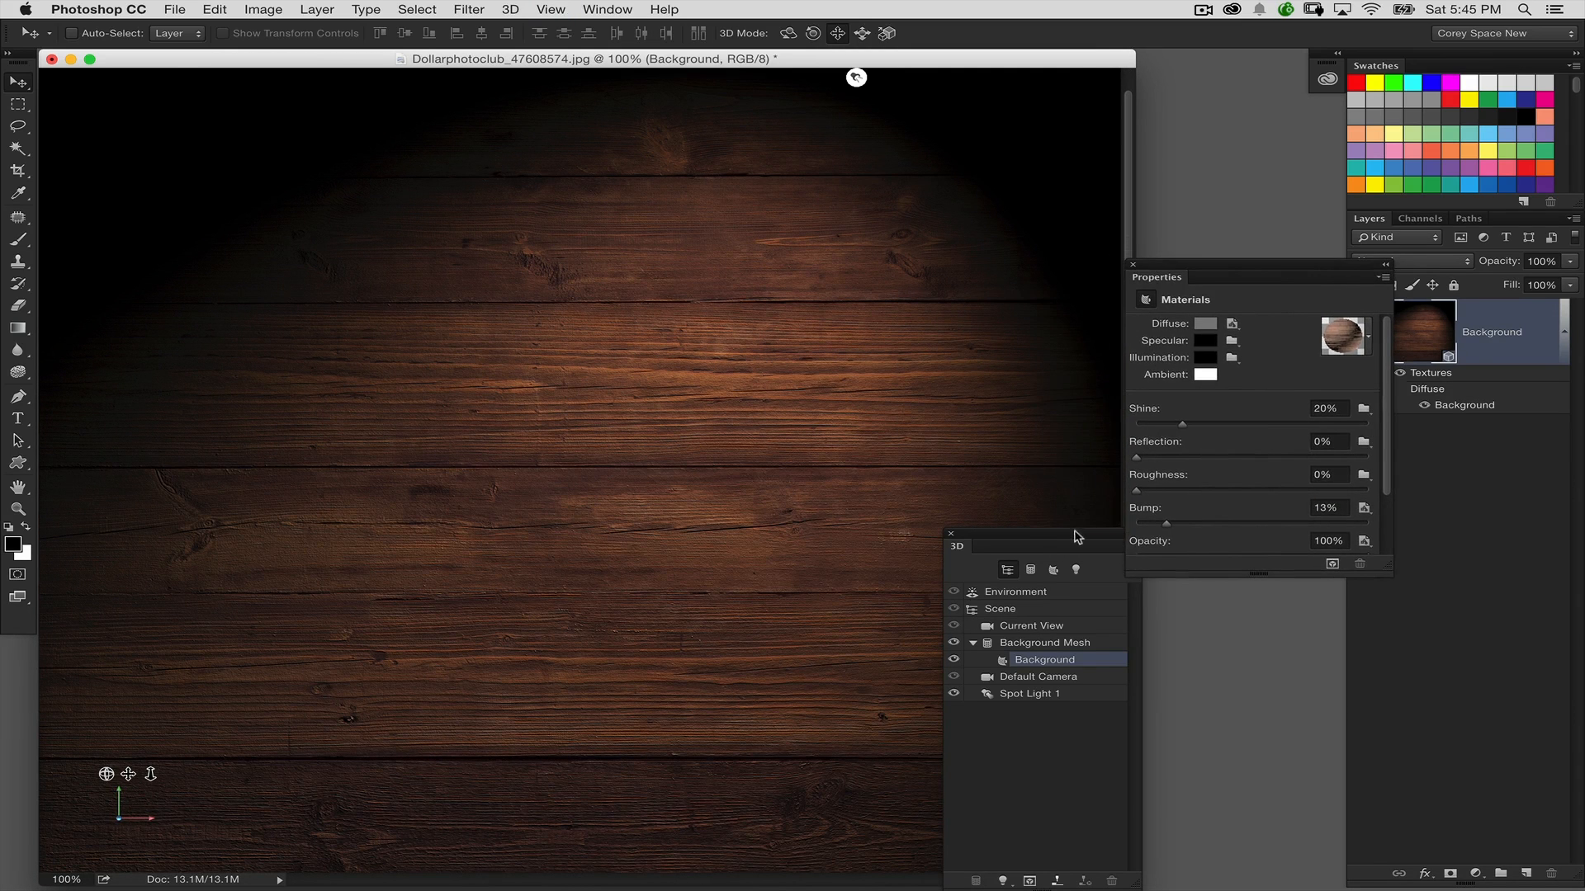
pyautogui.moveTo(1077, 536); pyautogui.dragTo(1203, 587)
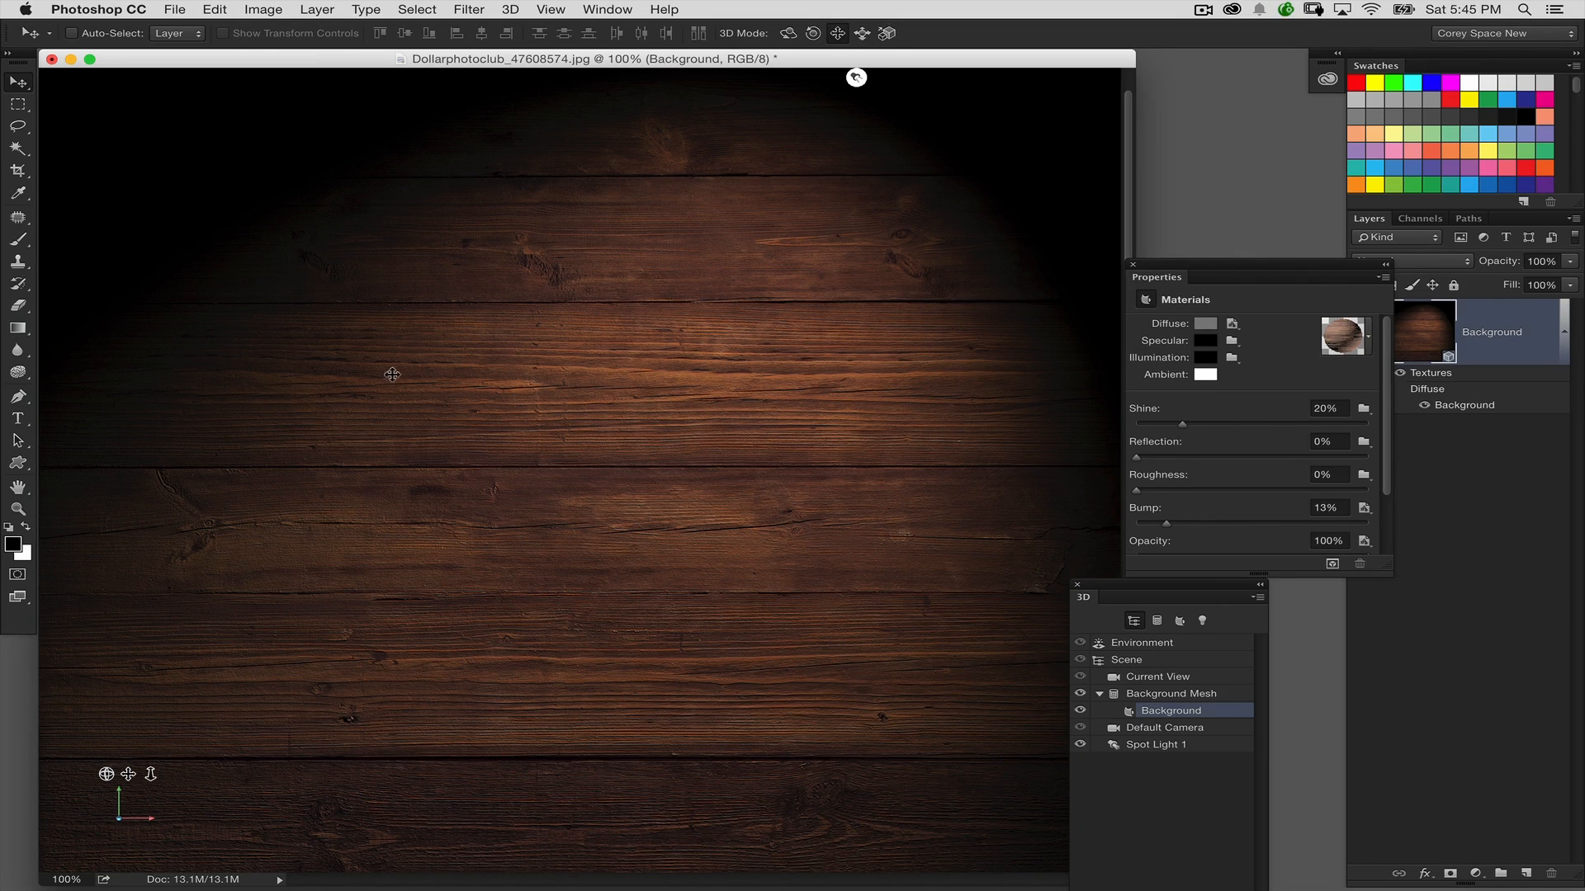
# Add a text layer reading "DRAMA" over the wood image
pyautogui.click(17, 419)
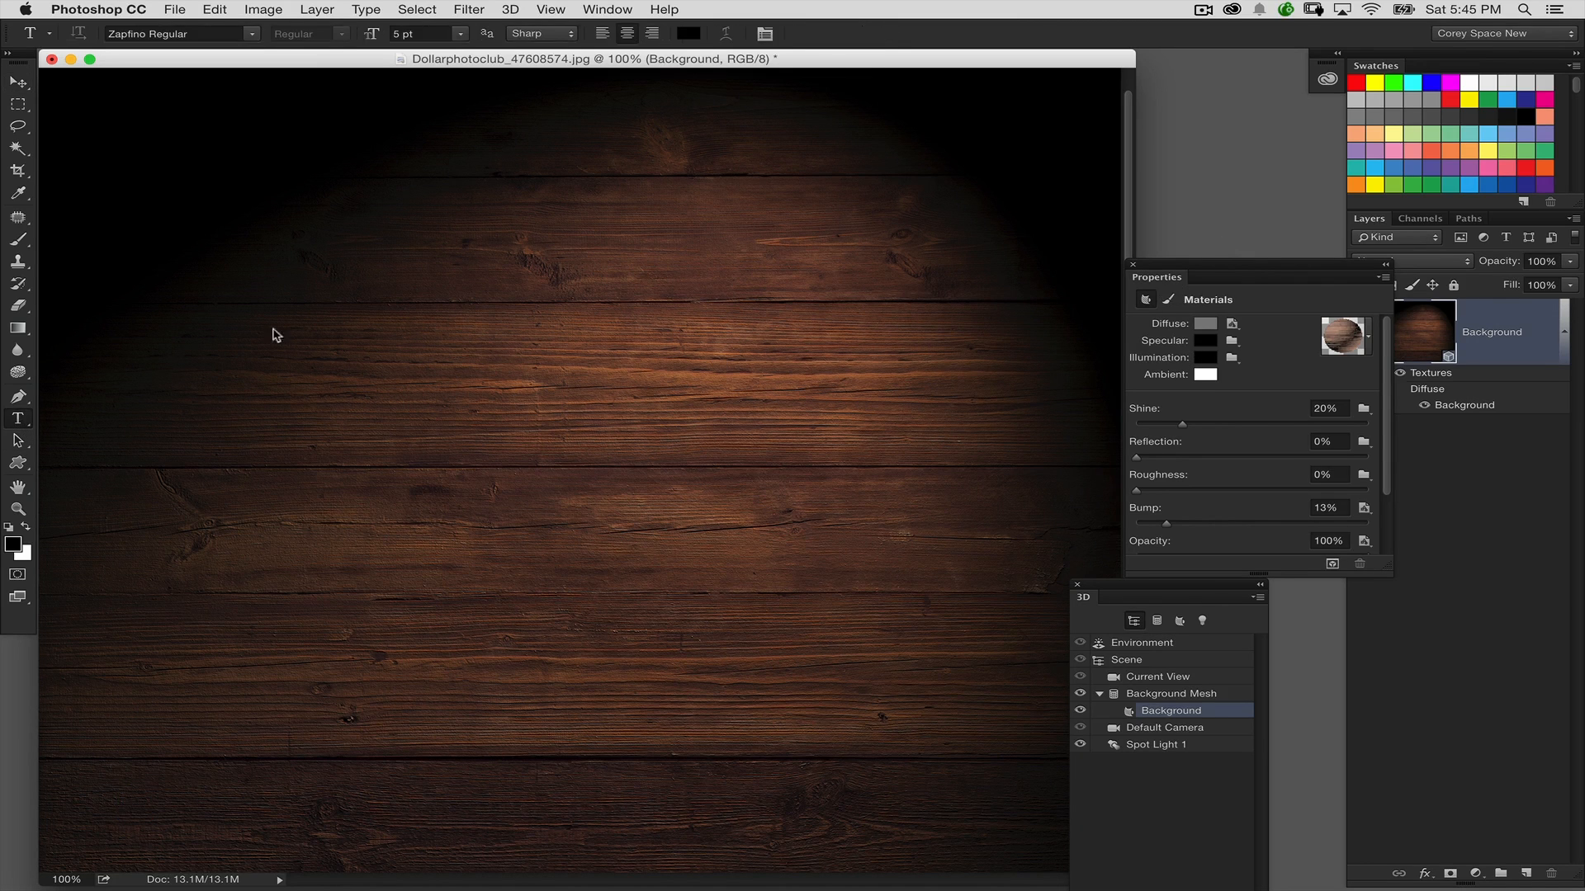
pyautogui.click(430, 380)
pyautogui.write('DRA')
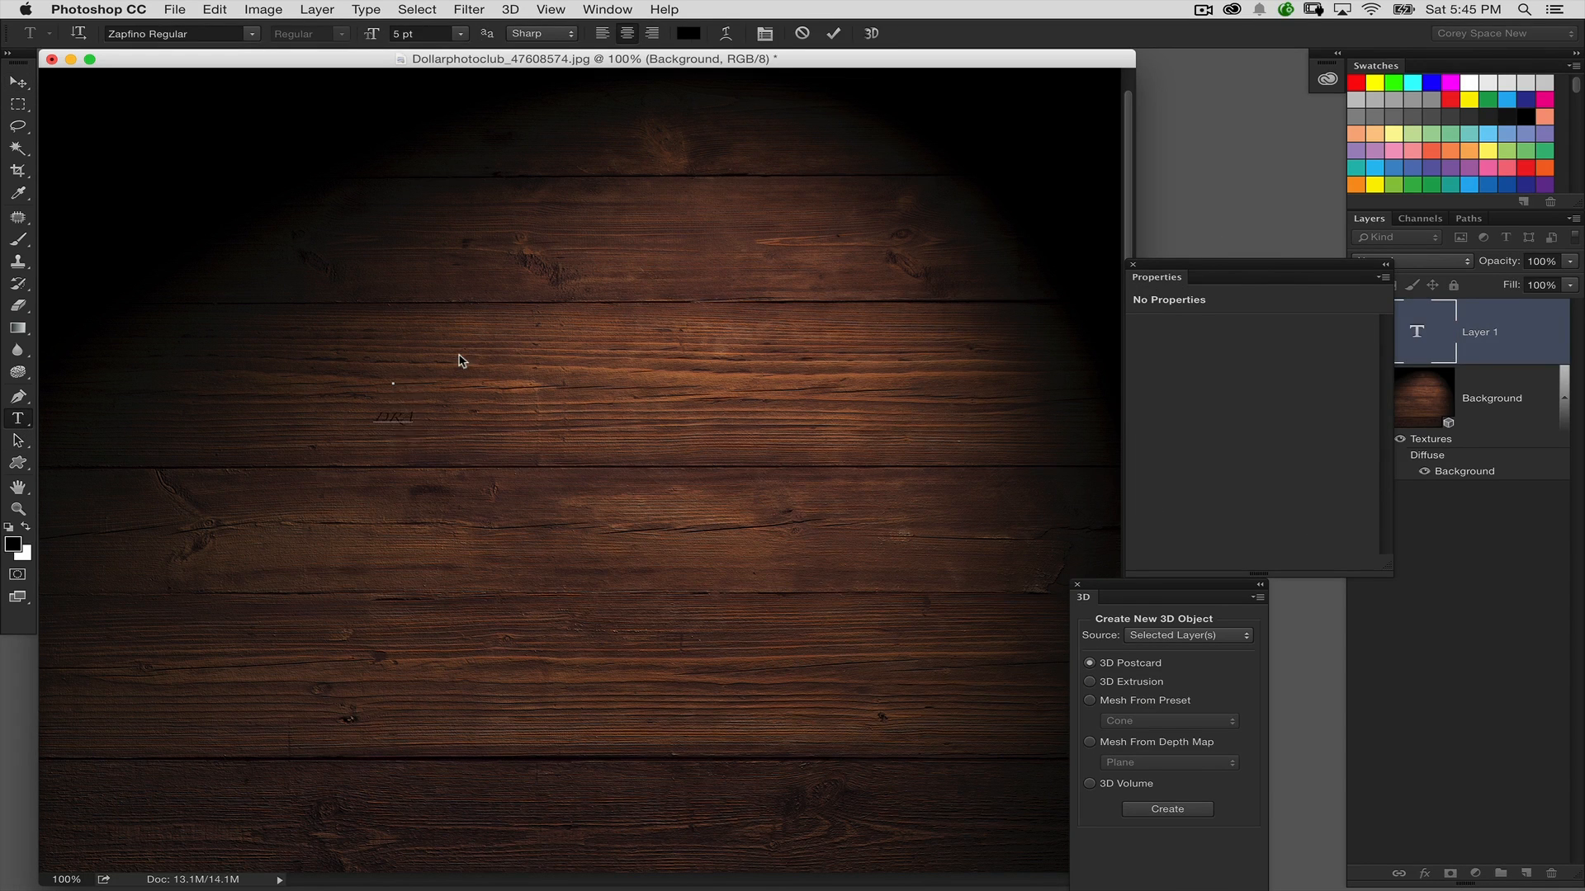
pyautogui.press('BackSpace')
pyautogui.press('BackSpace')
pyautogui.press('BackSpace')
pyautogui.write('DRAMA')
pyautogui.click(18, 82)
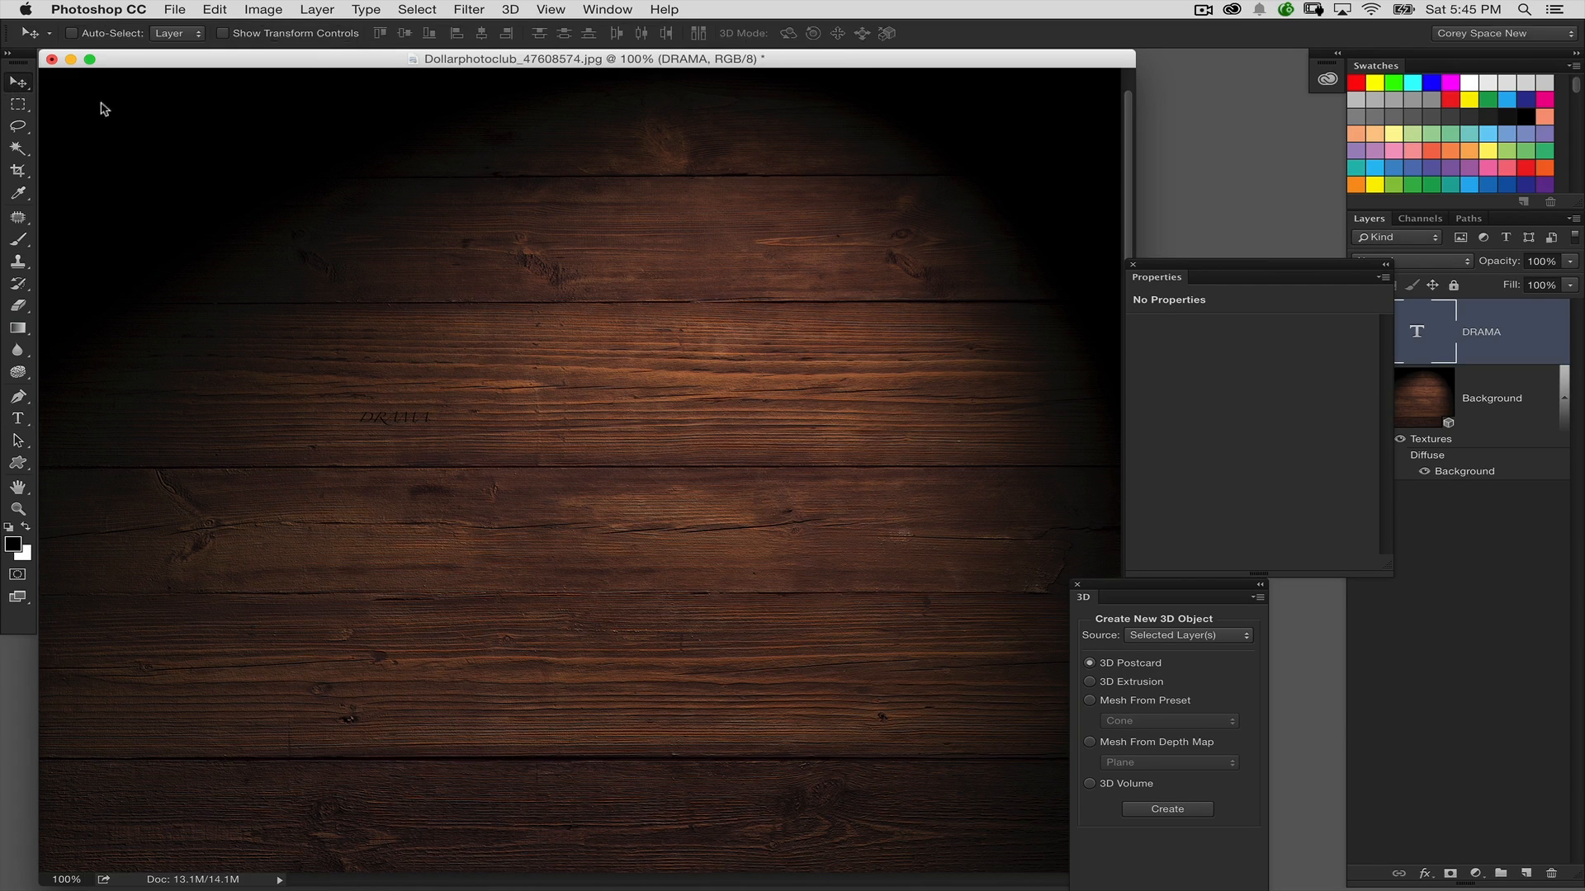
# Scale the DRAMA text up proportionally to about 609%
pyautogui.press('super+t')
pyautogui.moveTo(428, 411); pyautogui.dragTo(788, 211)
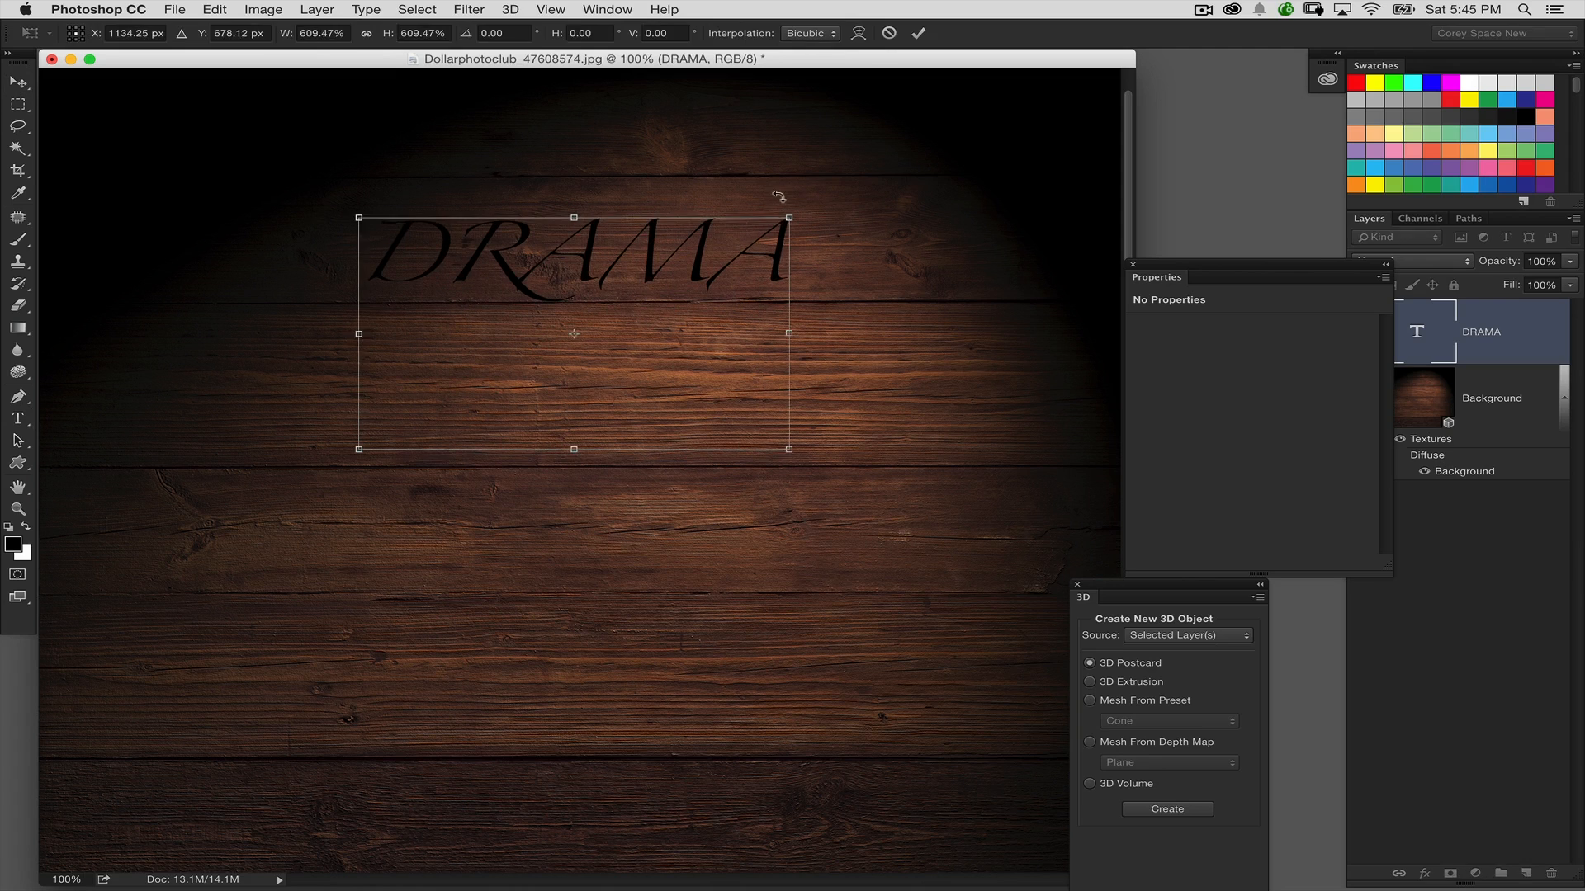
pyautogui.press('Return')
# Change the font of the DRAMA text to Futura Medium
pyautogui.doubleClick(1416, 323)
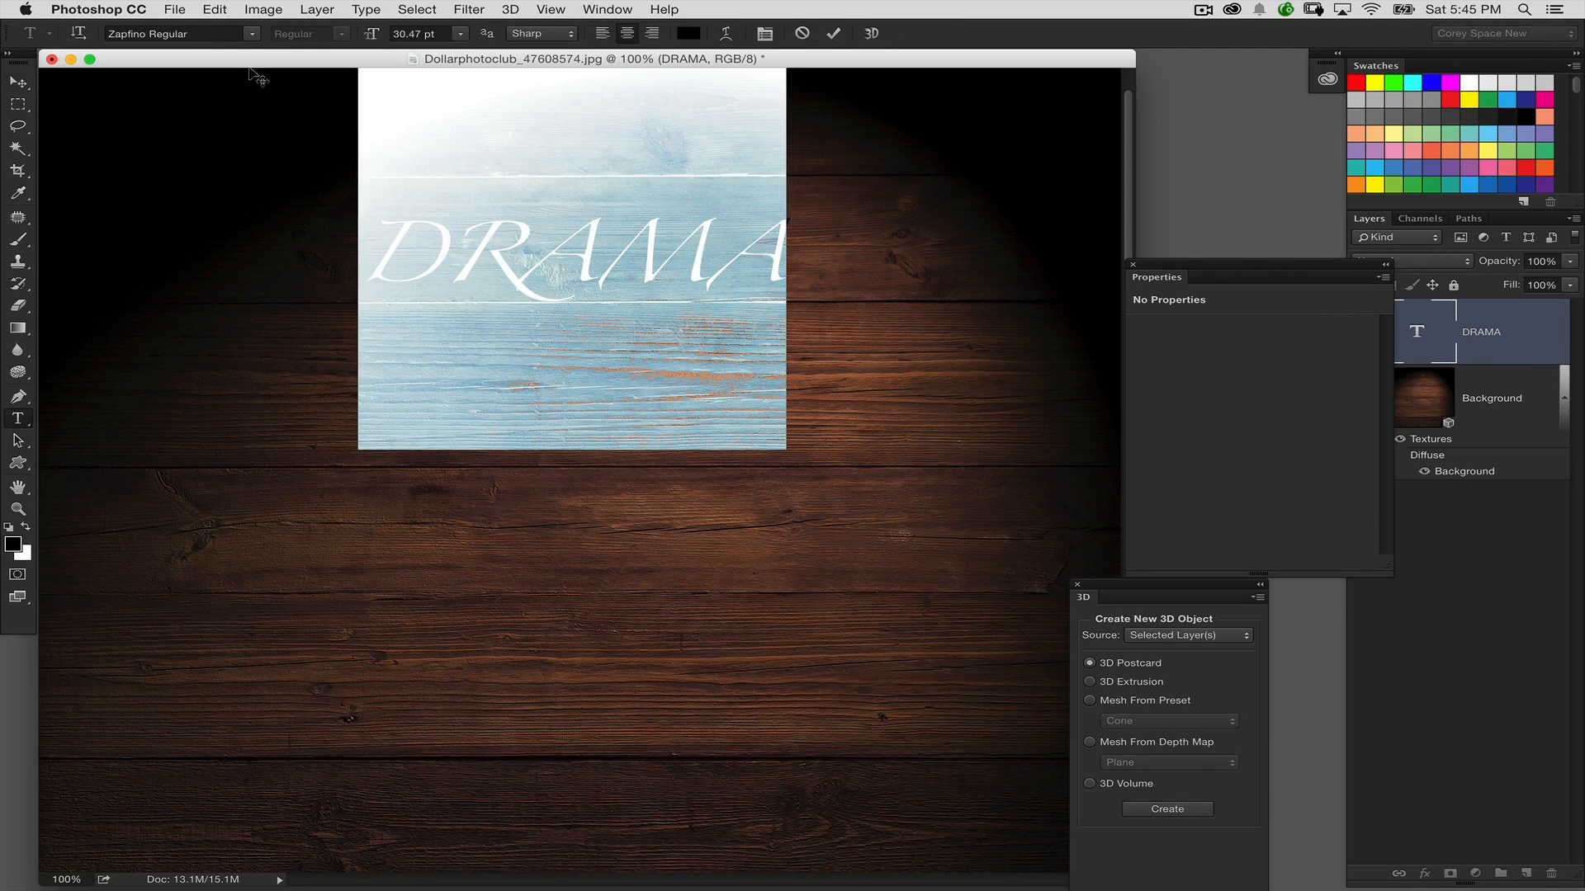
pyautogui.moveTo(216, 33); pyautogui.dragTo(4, 69)
pyautogui.write('fut')
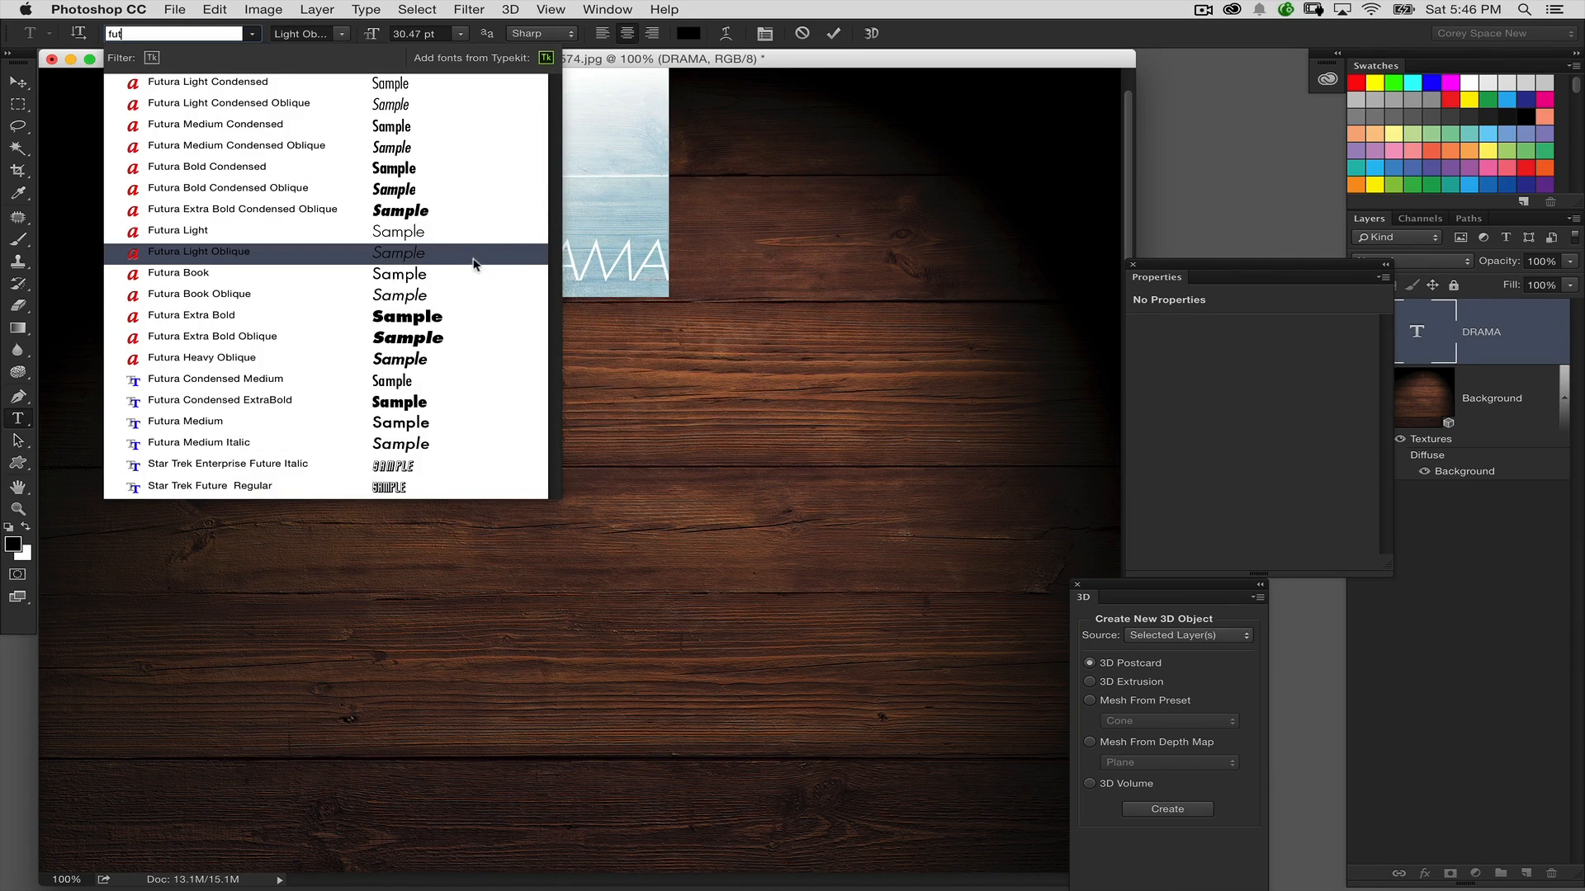
pyautogui.click(521, 261)
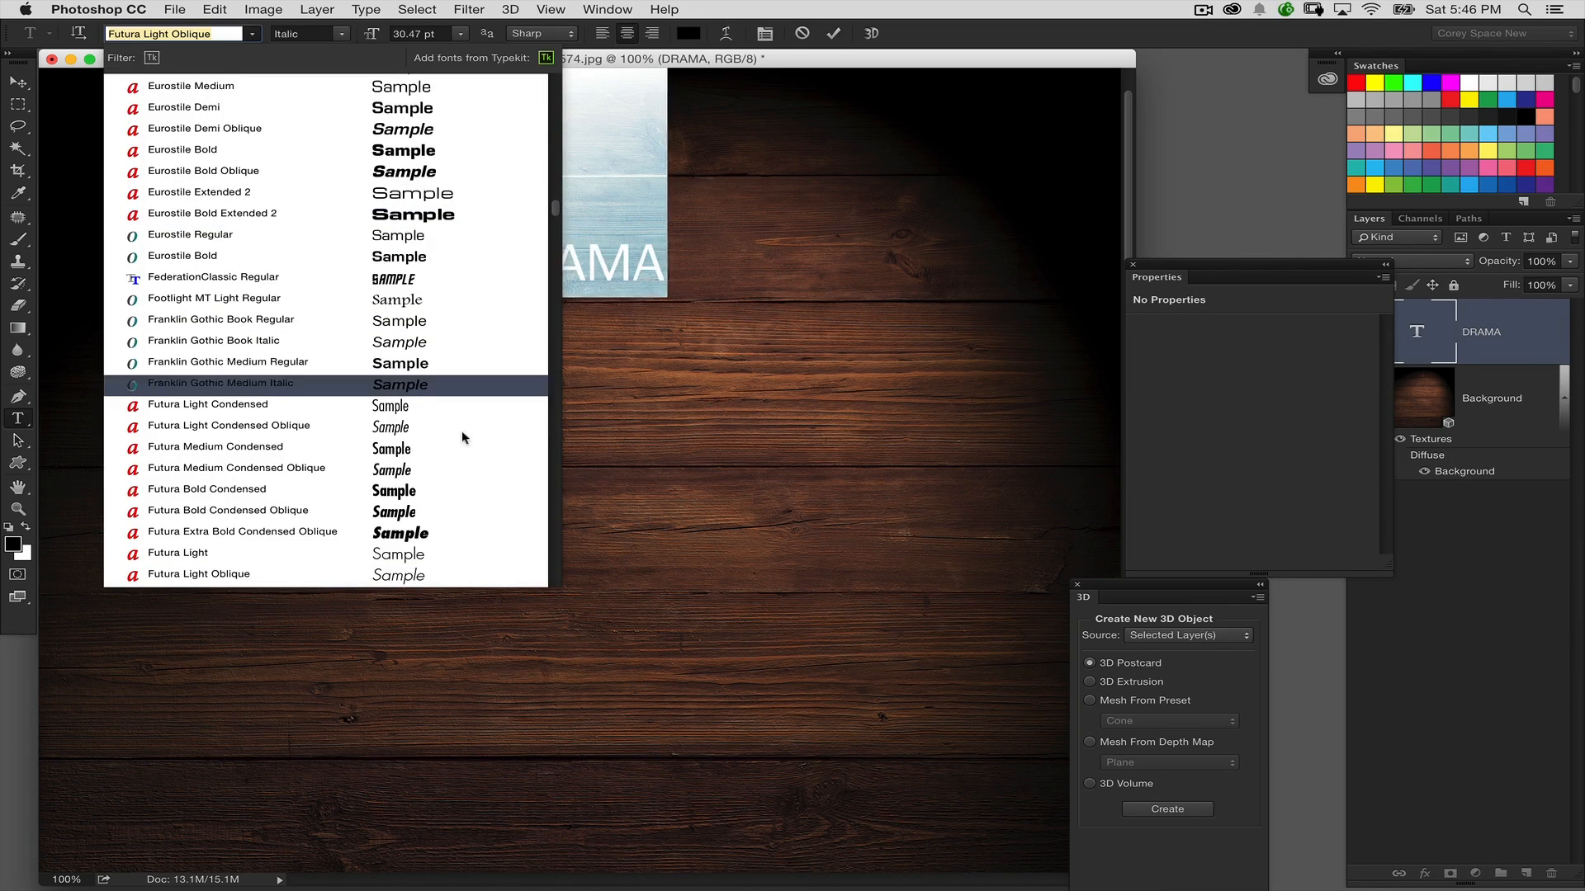
pyautogui.scroll(-9, 553, 208)
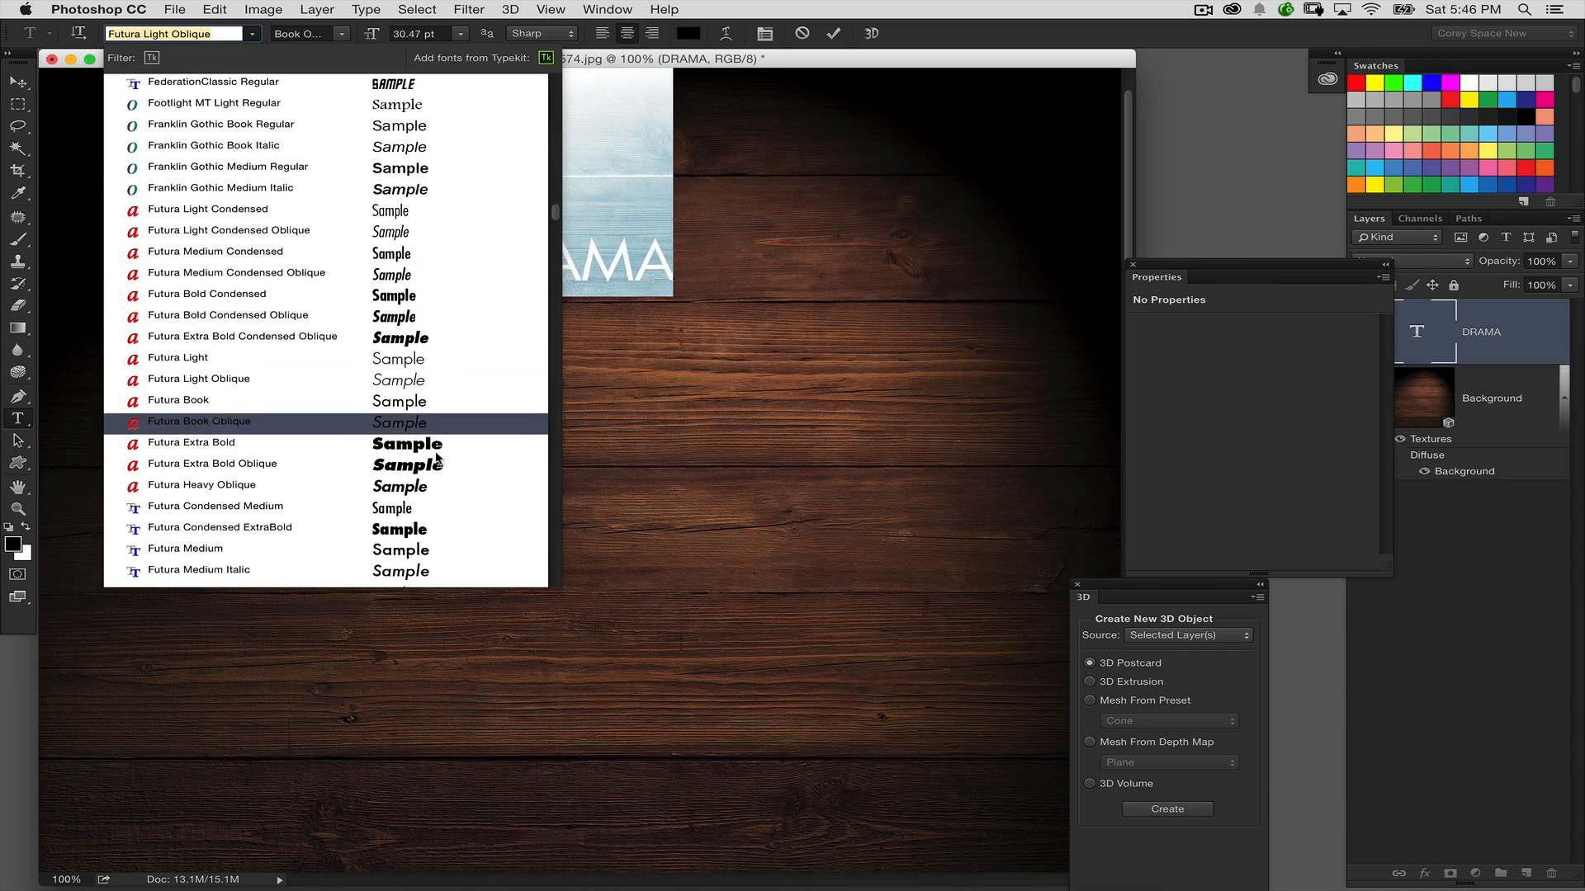
pyautogui.click(413, 549)
pyautogui.click(19, 83)
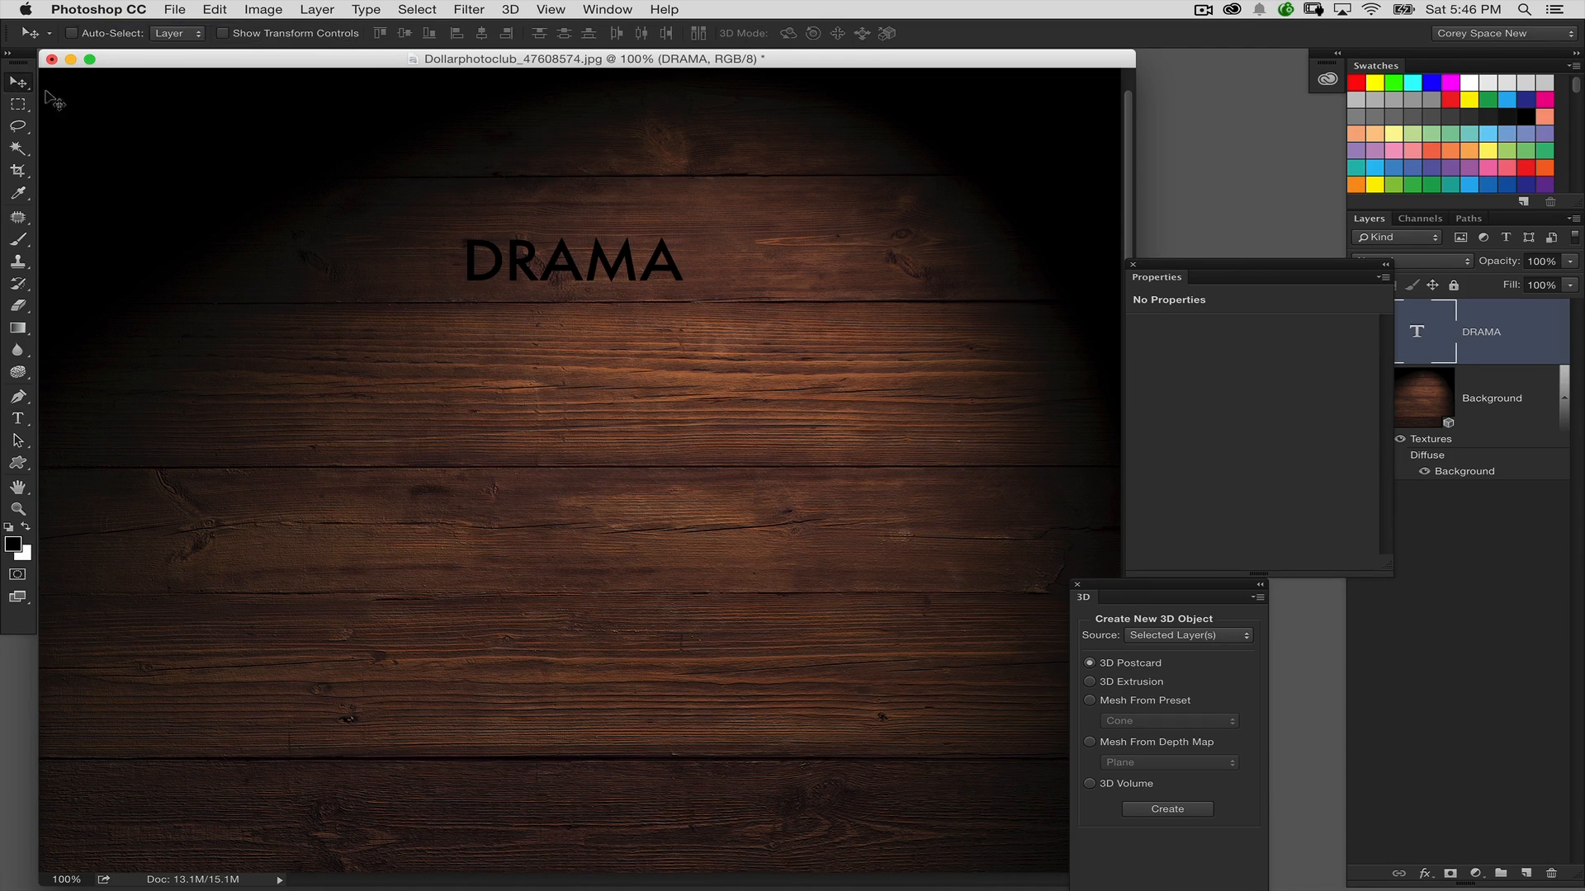
# Enlarge the DRAMA text to about 192% and center it vertically and horizontally on the canvas
pyautogui.press('super+t')
pyautogui.moveTo(684, 297); pyautogui.dragTo(935, 363)
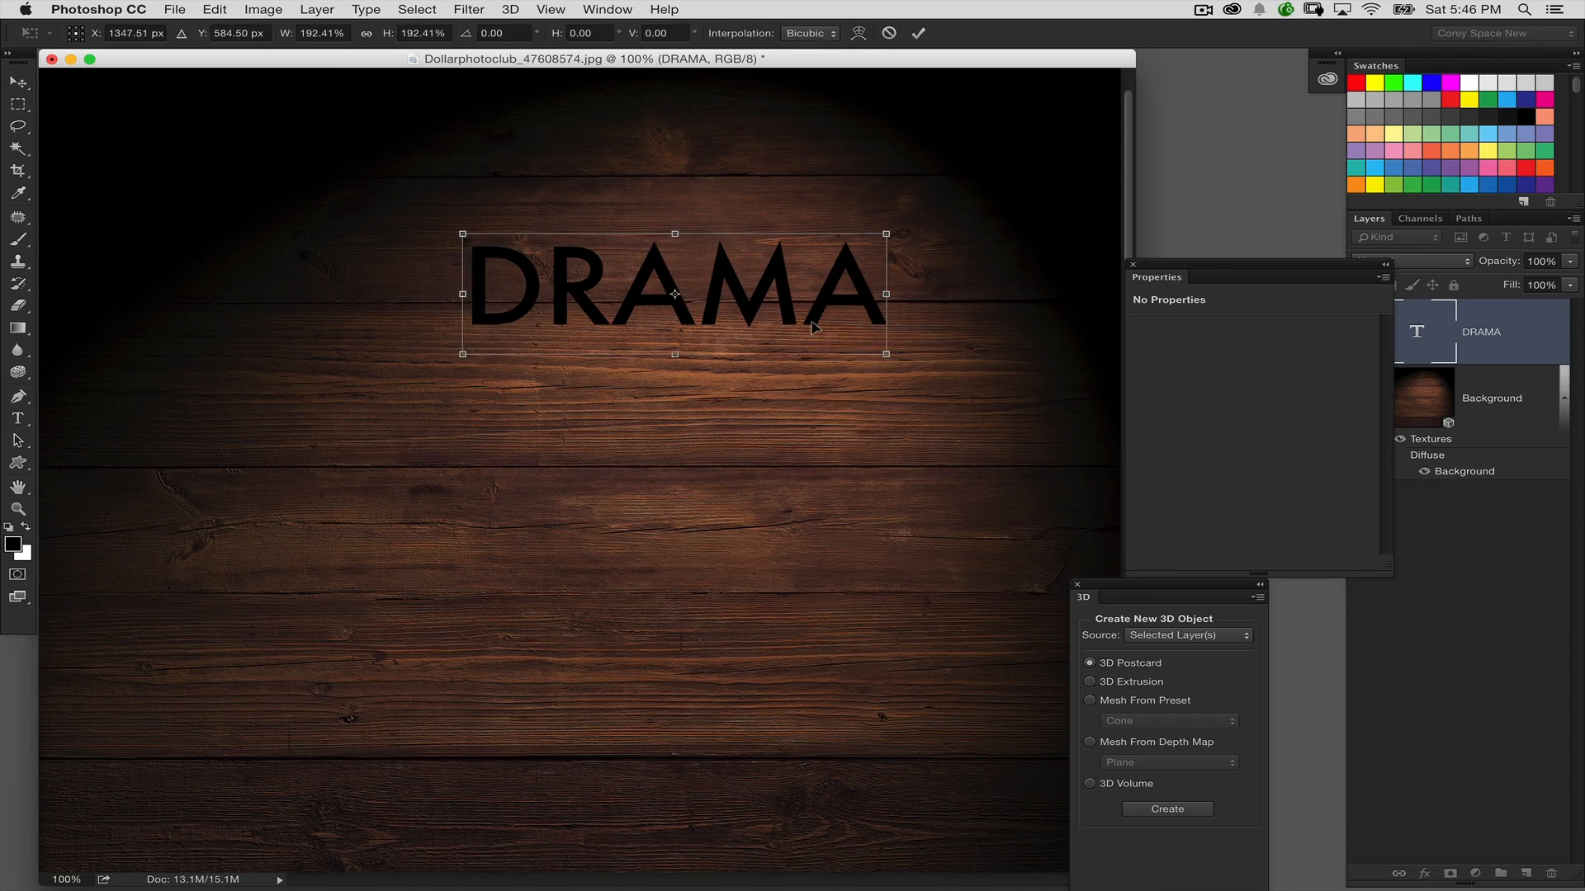
pyautogui.press('Return')
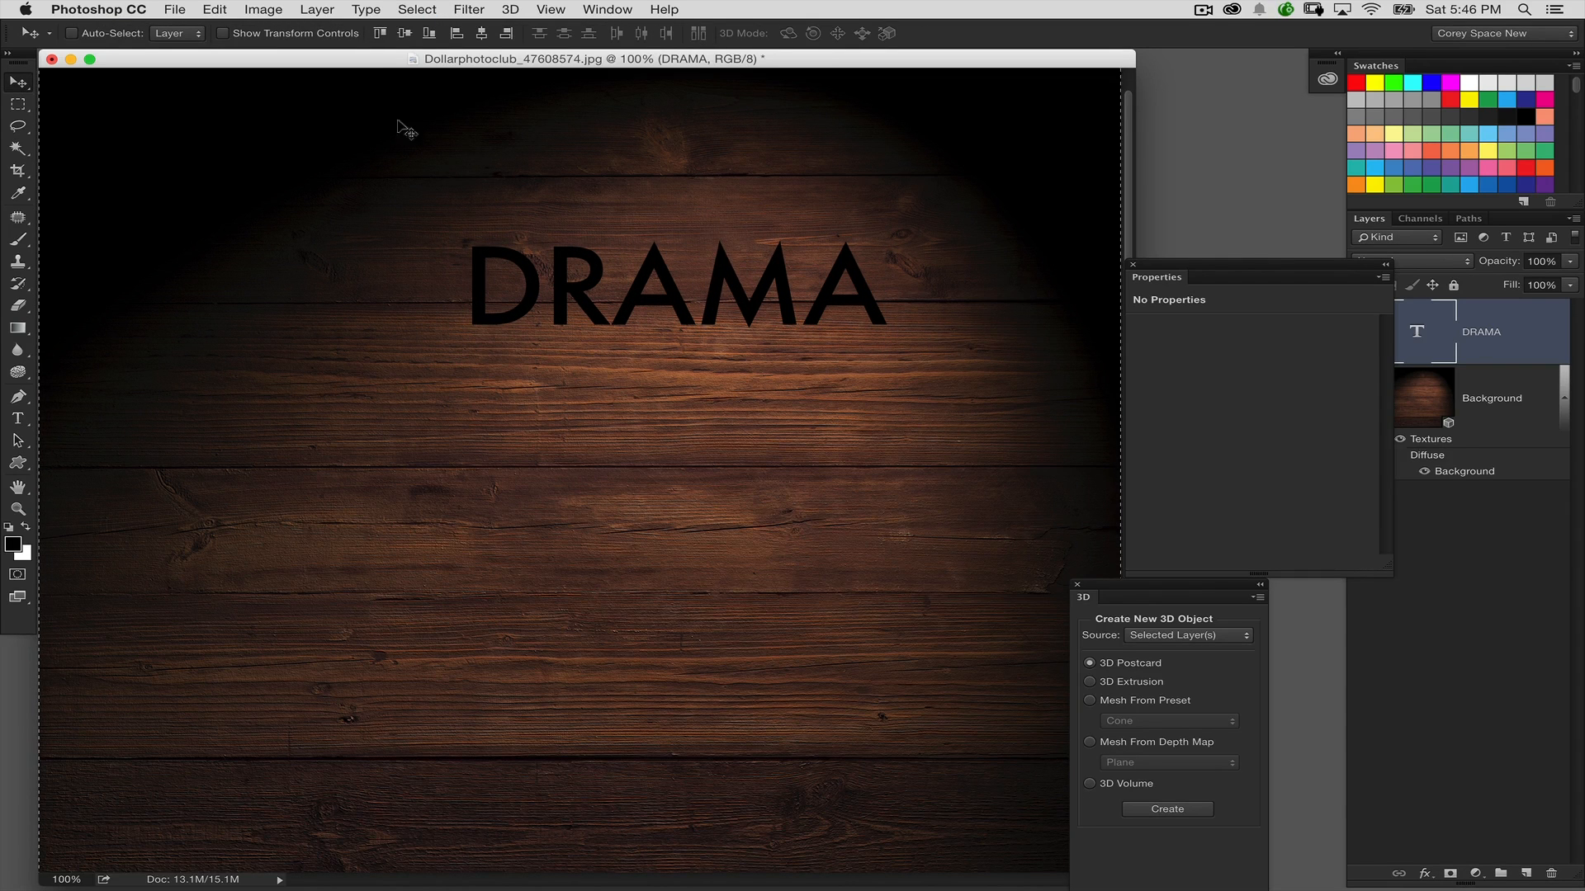
pyautogui.click(405, 33)
pyautogui.click(482, 33)
pyautogui.press('super+d')
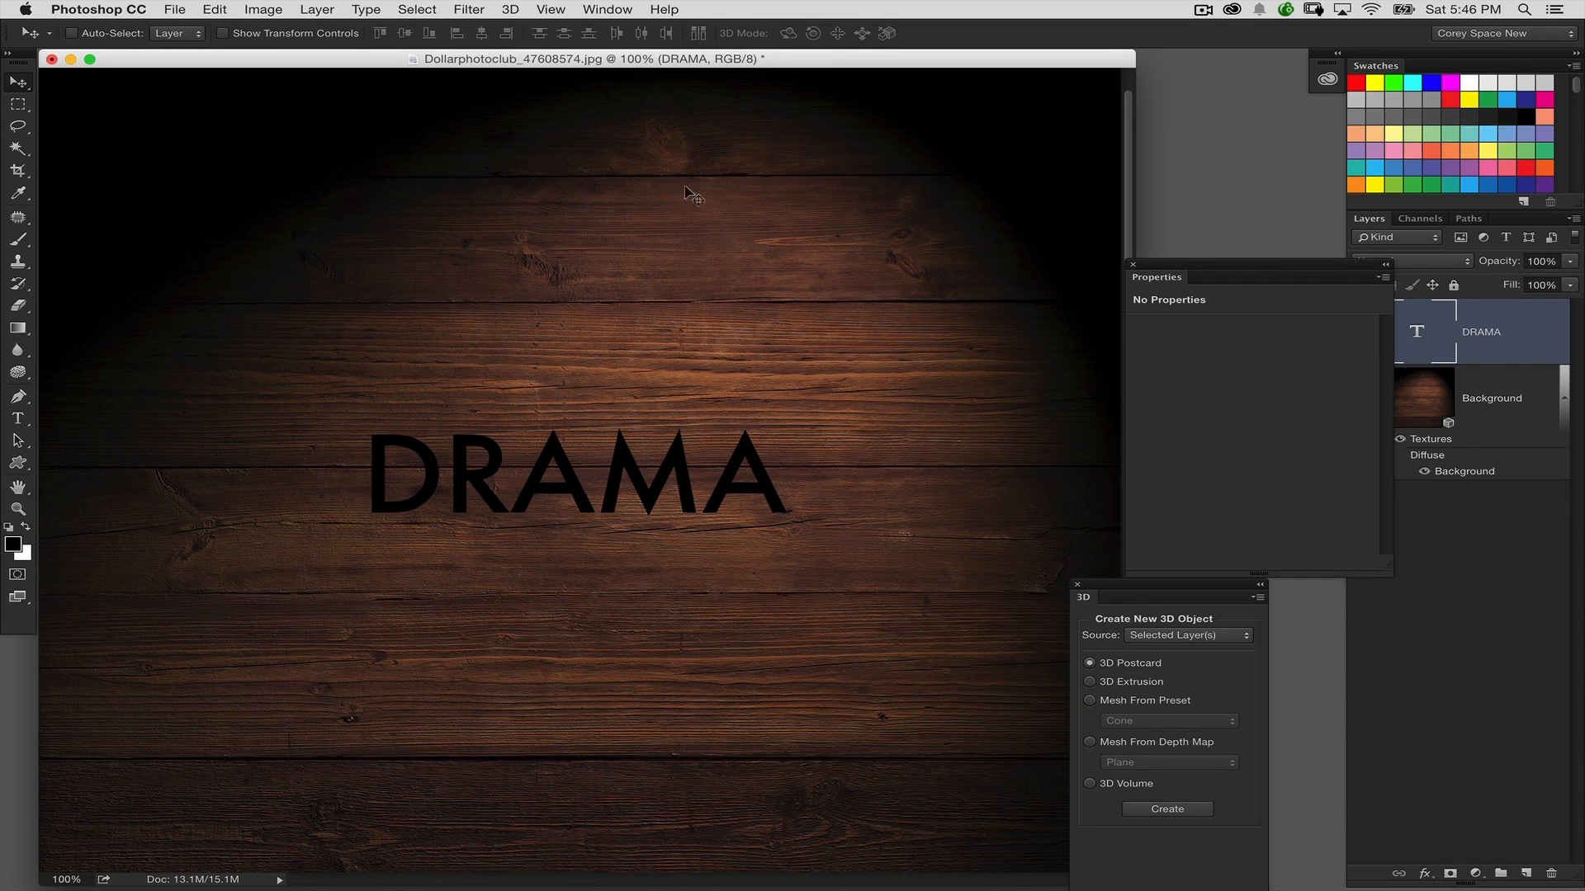
# Fill the DRAMA text with white and create a new 3D extrusion from its layer
pyautogui.press('super+BackSpace')
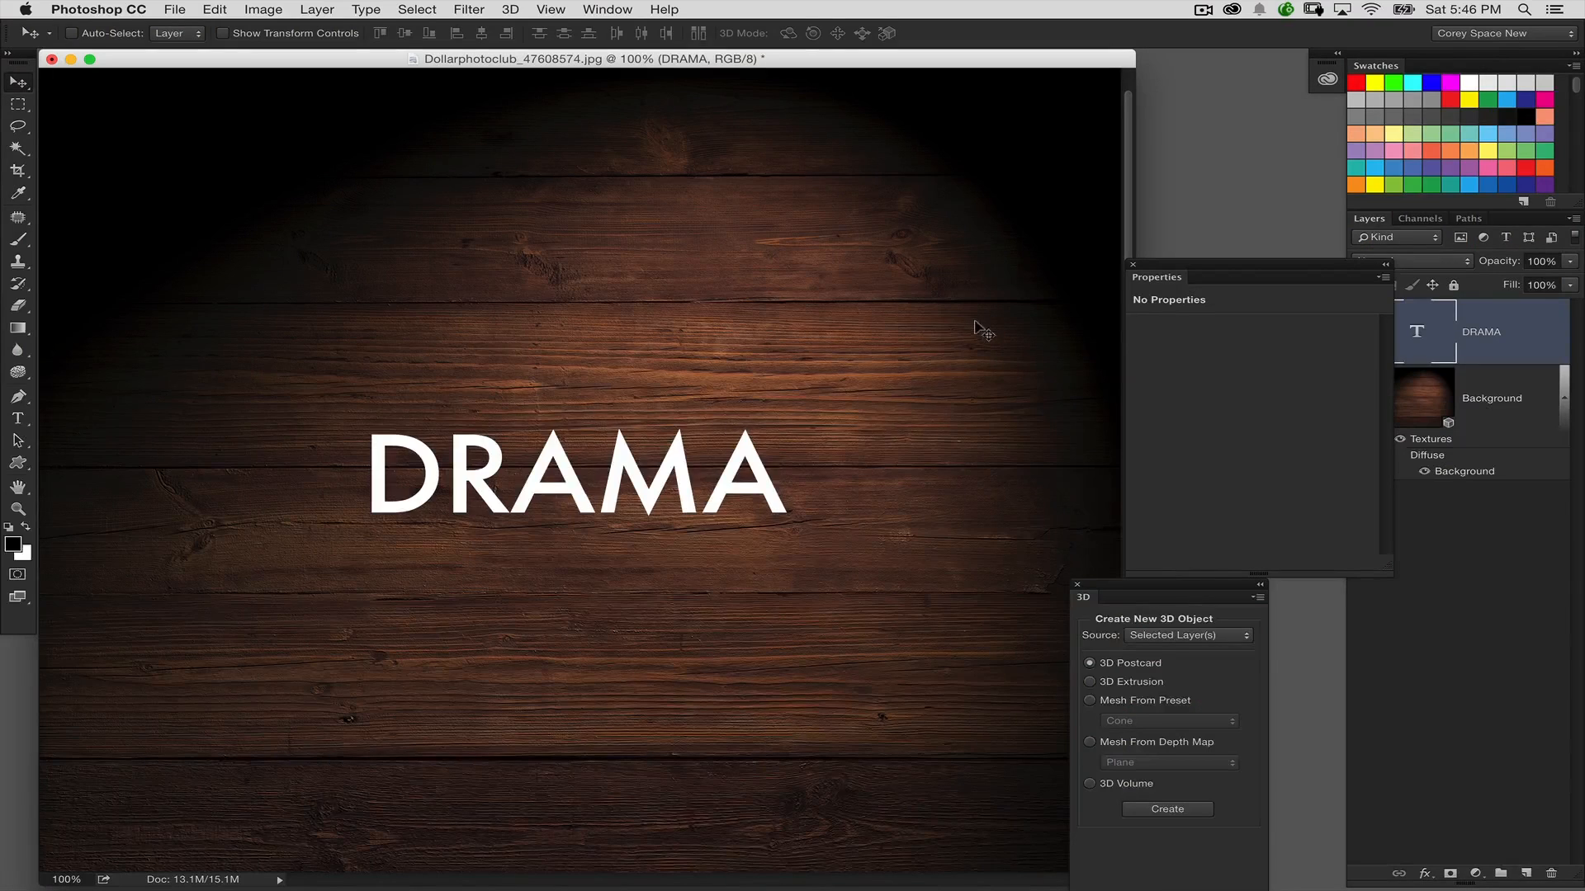
pyautogui.click(511, 10)
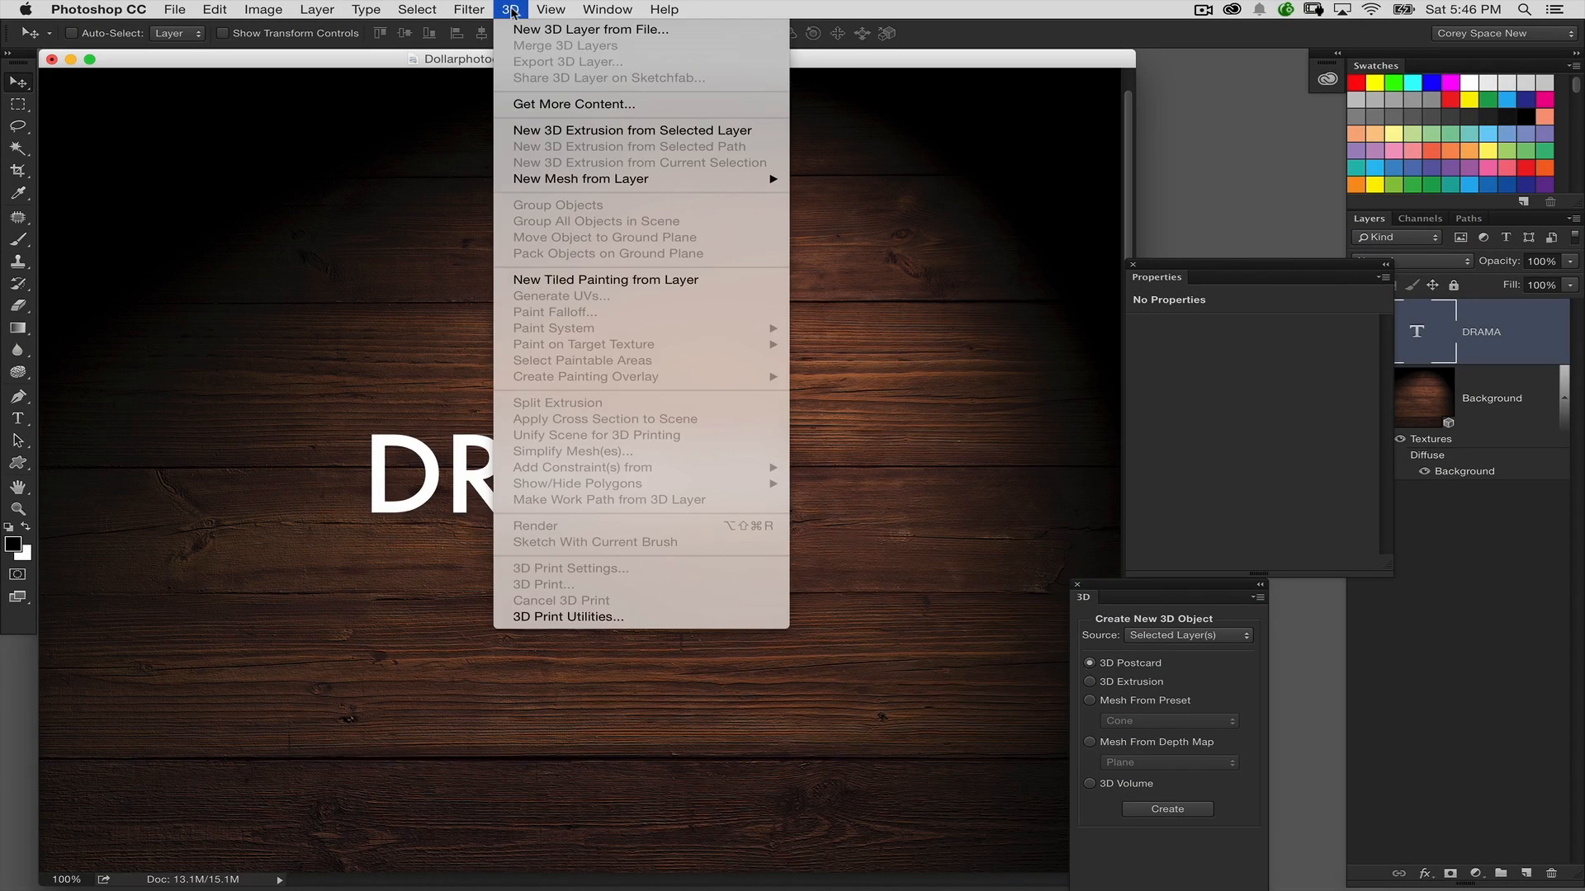
pyautogui.moveTo(546, 179)
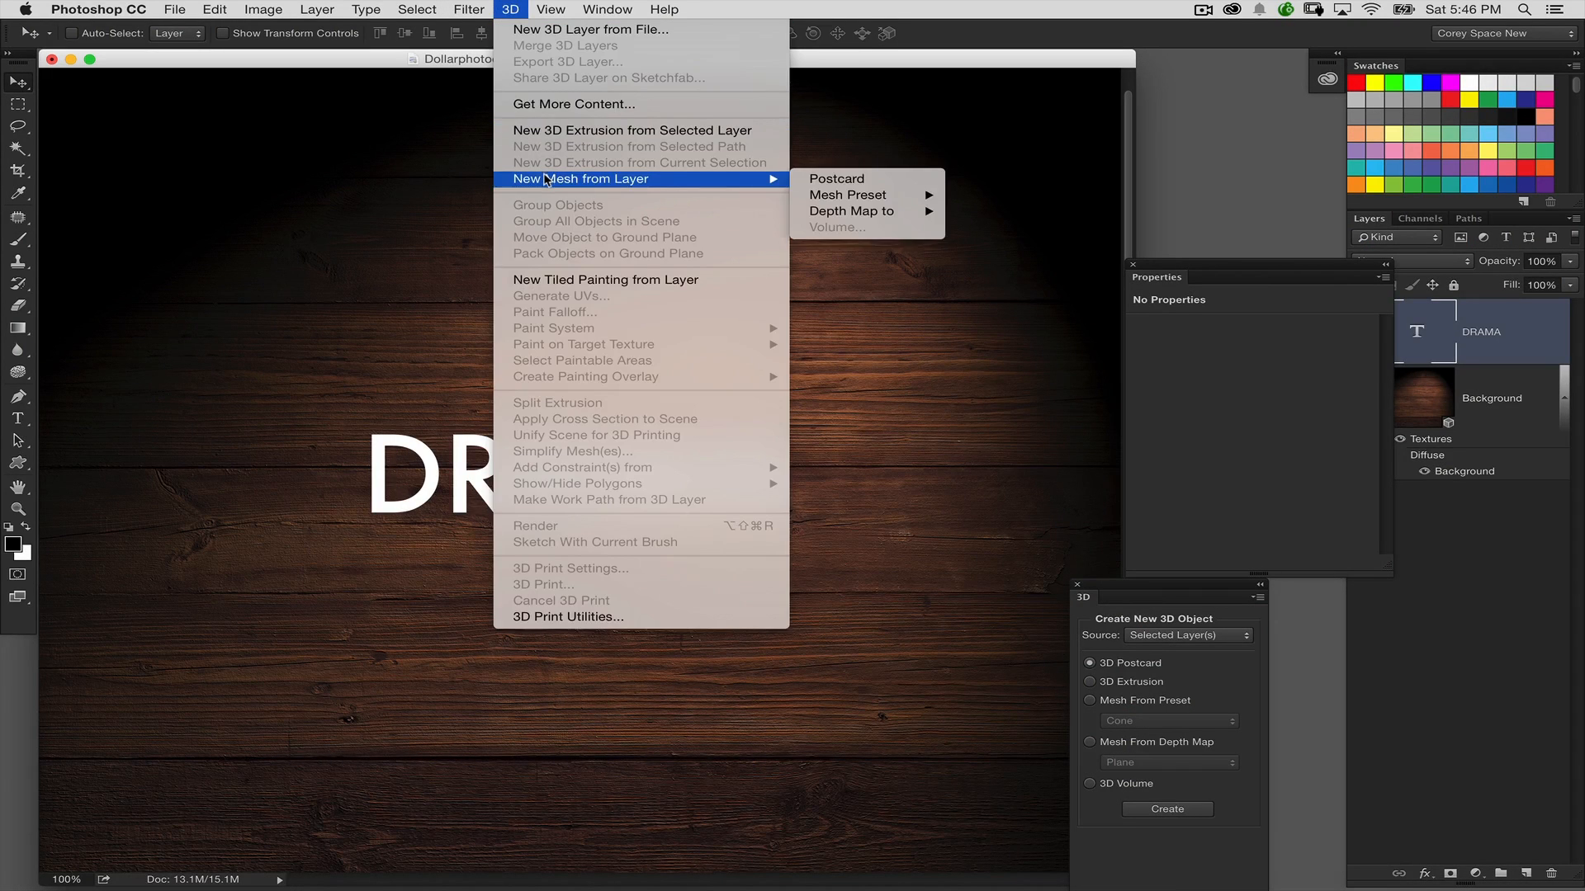
pyautogui.click(546, 130)
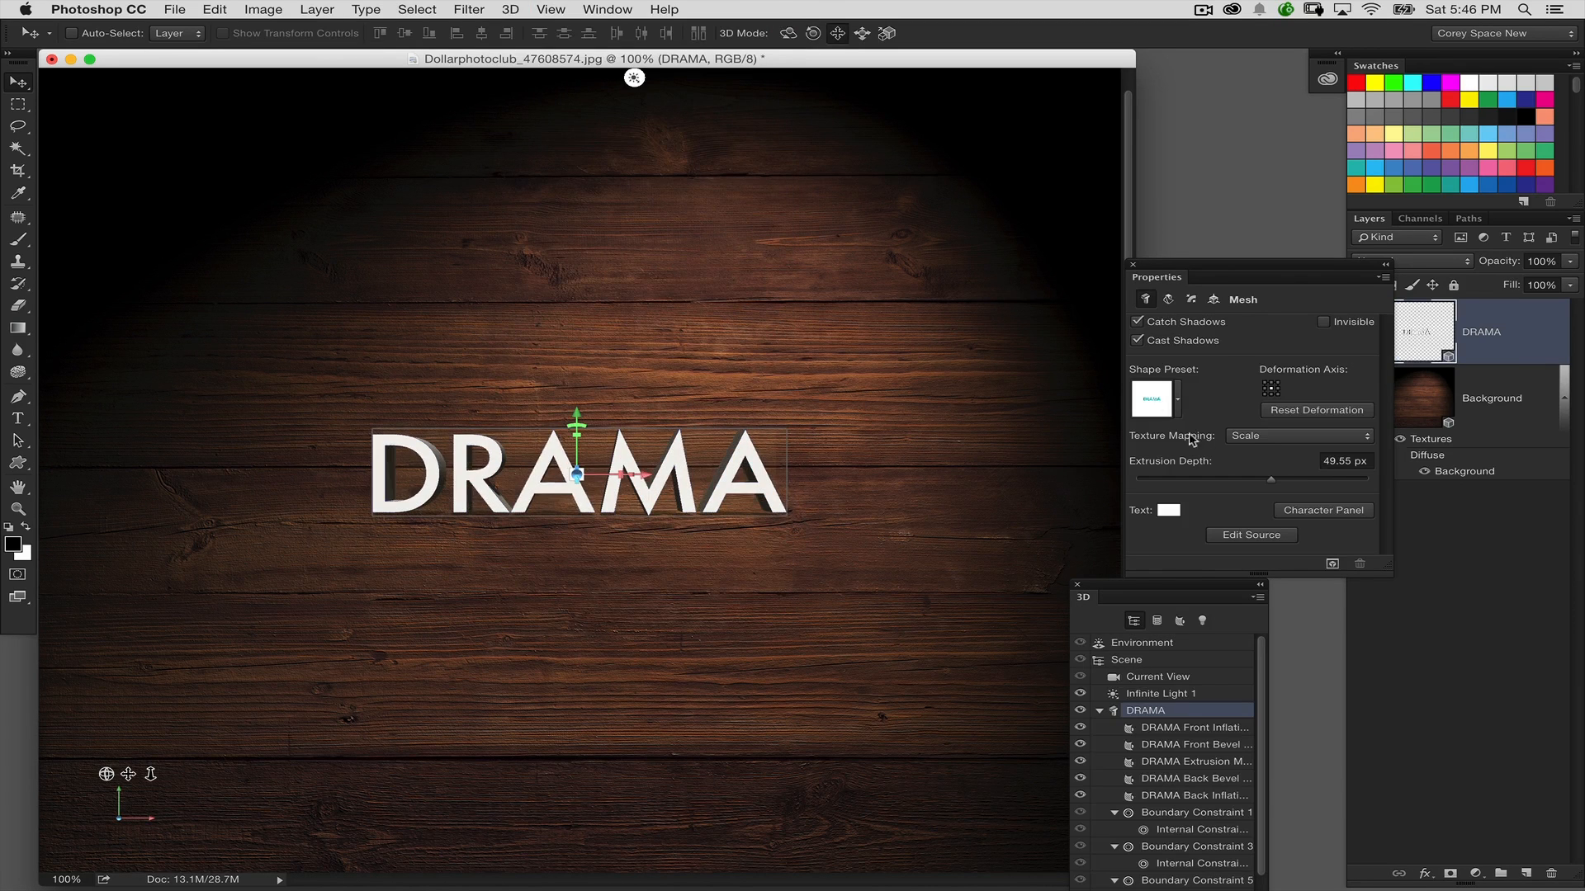
# Set the environment's ground plane shadow opacity to 0% for the DRAMA layer and move the 3D and Properties panels away from the text
pyautogui.moveTo(1083, 595); pyautogui.dragTo(991, 253)
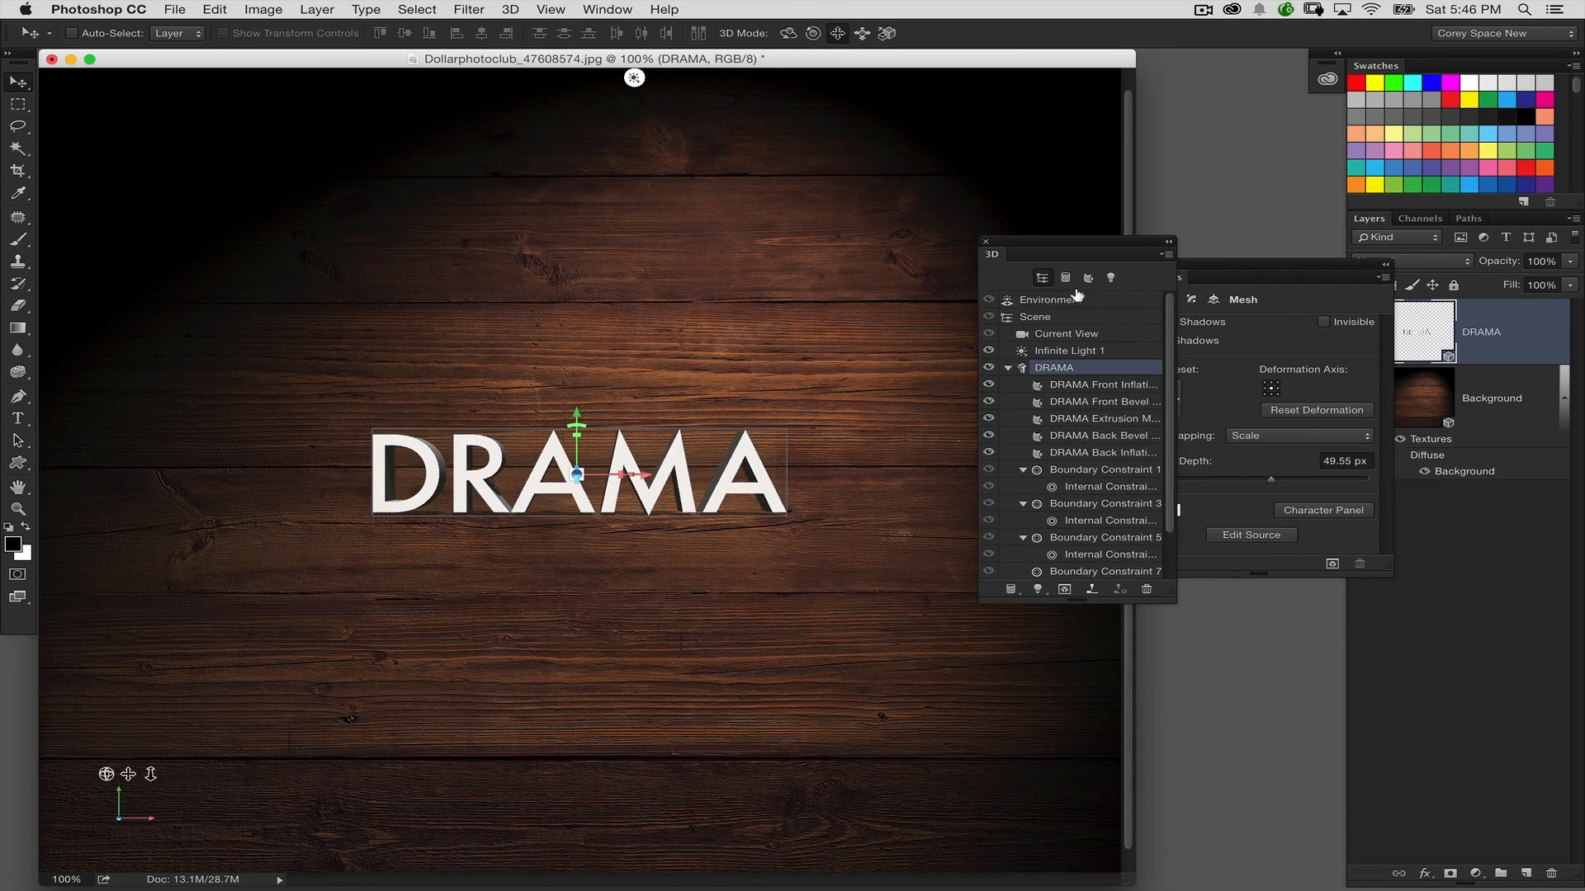
pyautogui.click(1048, 300)
pyautogui.moveTo(1289, 487); pyautogui.dragTo(1240, 487)
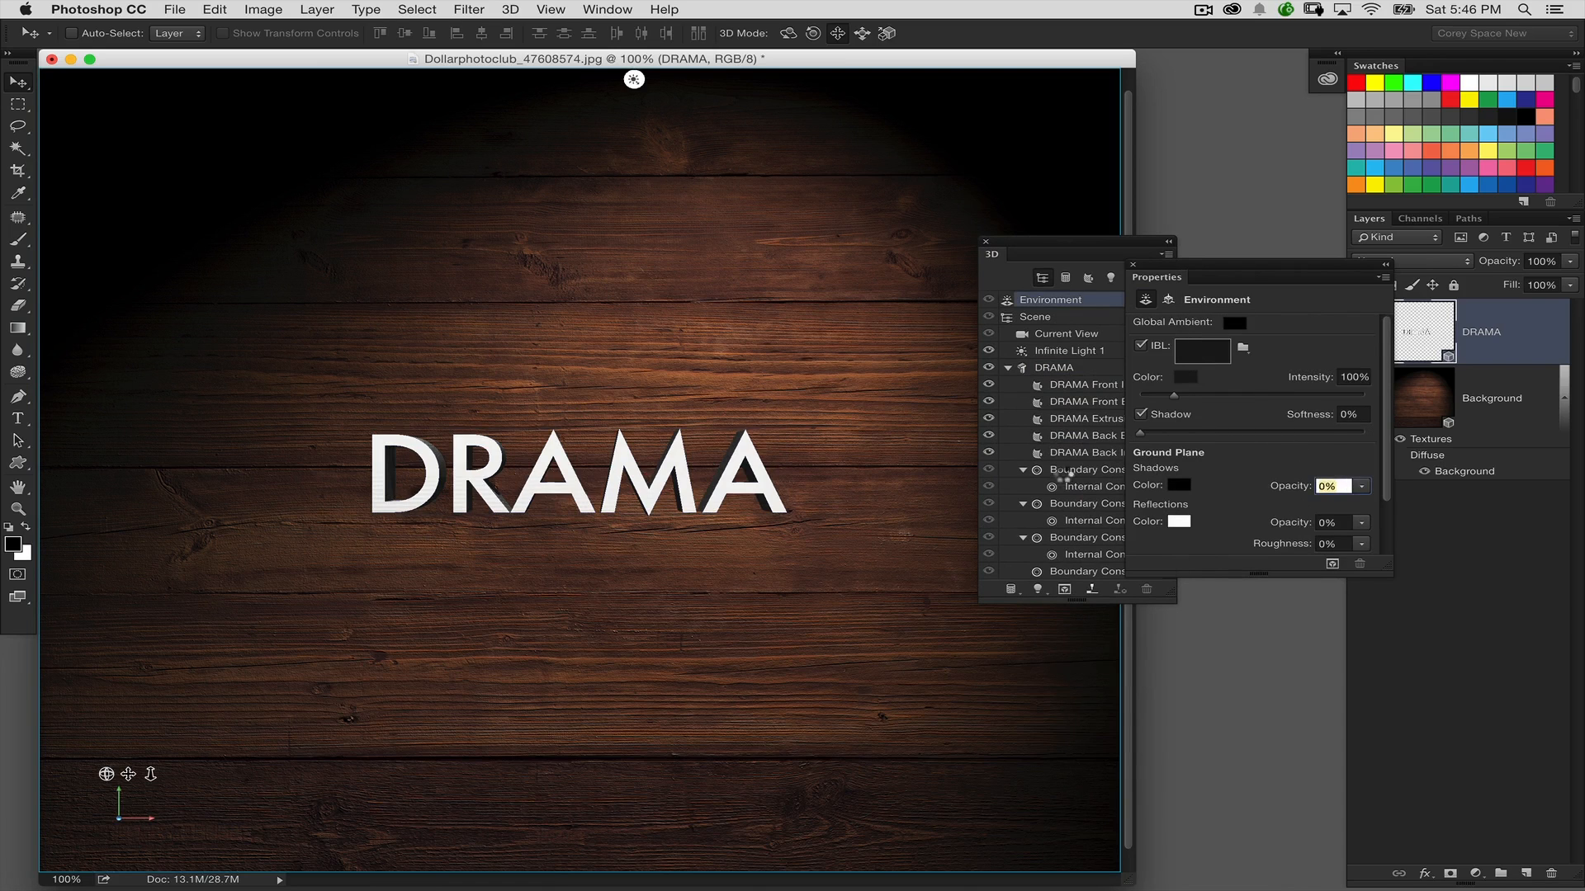
pyautogui.moveTo(1122, 246); pyautogui.dragTo(1038, 248)
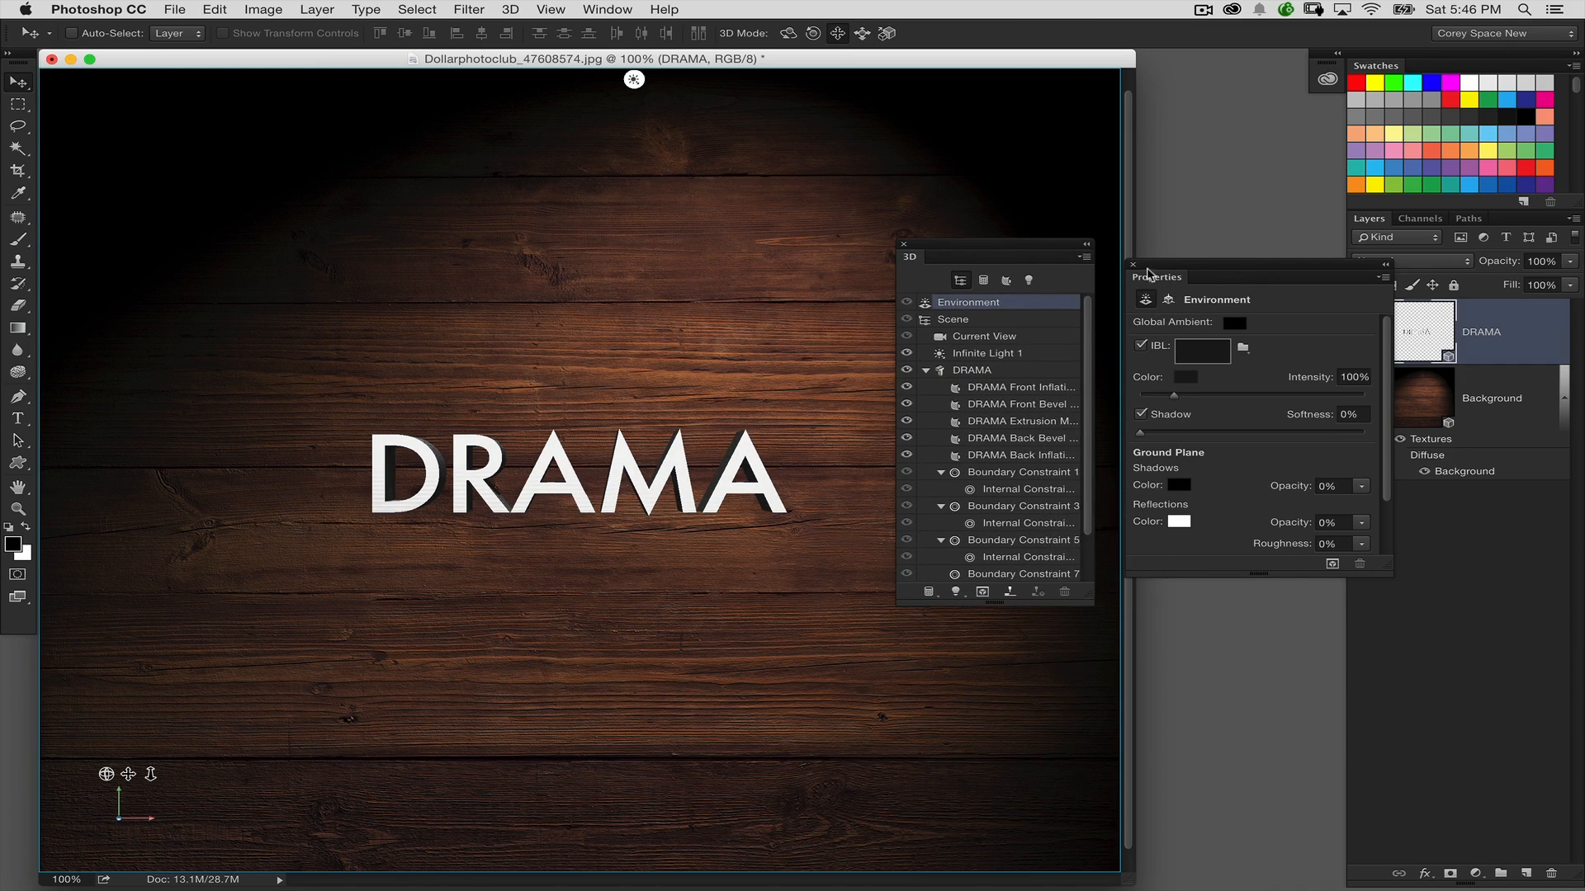
pyautogui.moveTo(1166, 275); pyautogui.dragTo(1167, 308)
pyautogui.moveTo(1039, 256); pyautogui.dragTo(965, 565)
pyautogui.moveTo(1220, 299); pyautogui.dragTo(1135, 548)
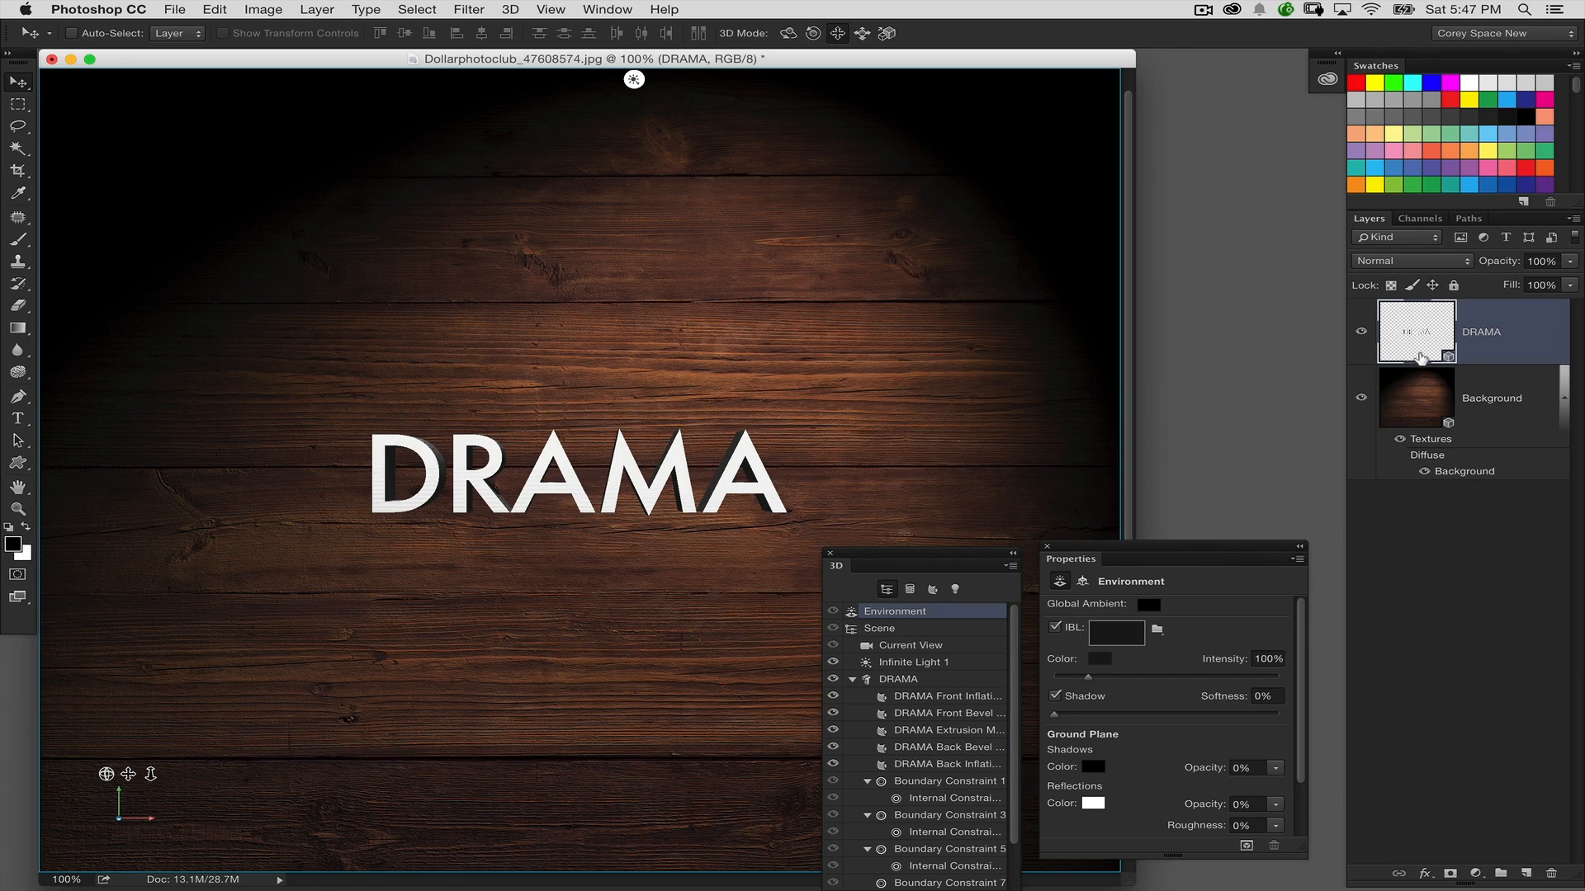
# Check the stacking order of the two 3D layers, keep DRAMA above Background, and merge them into one 3D scene
pyautogui.moveTo(1405, 391); pyautogui.dragTo(1435, 344)
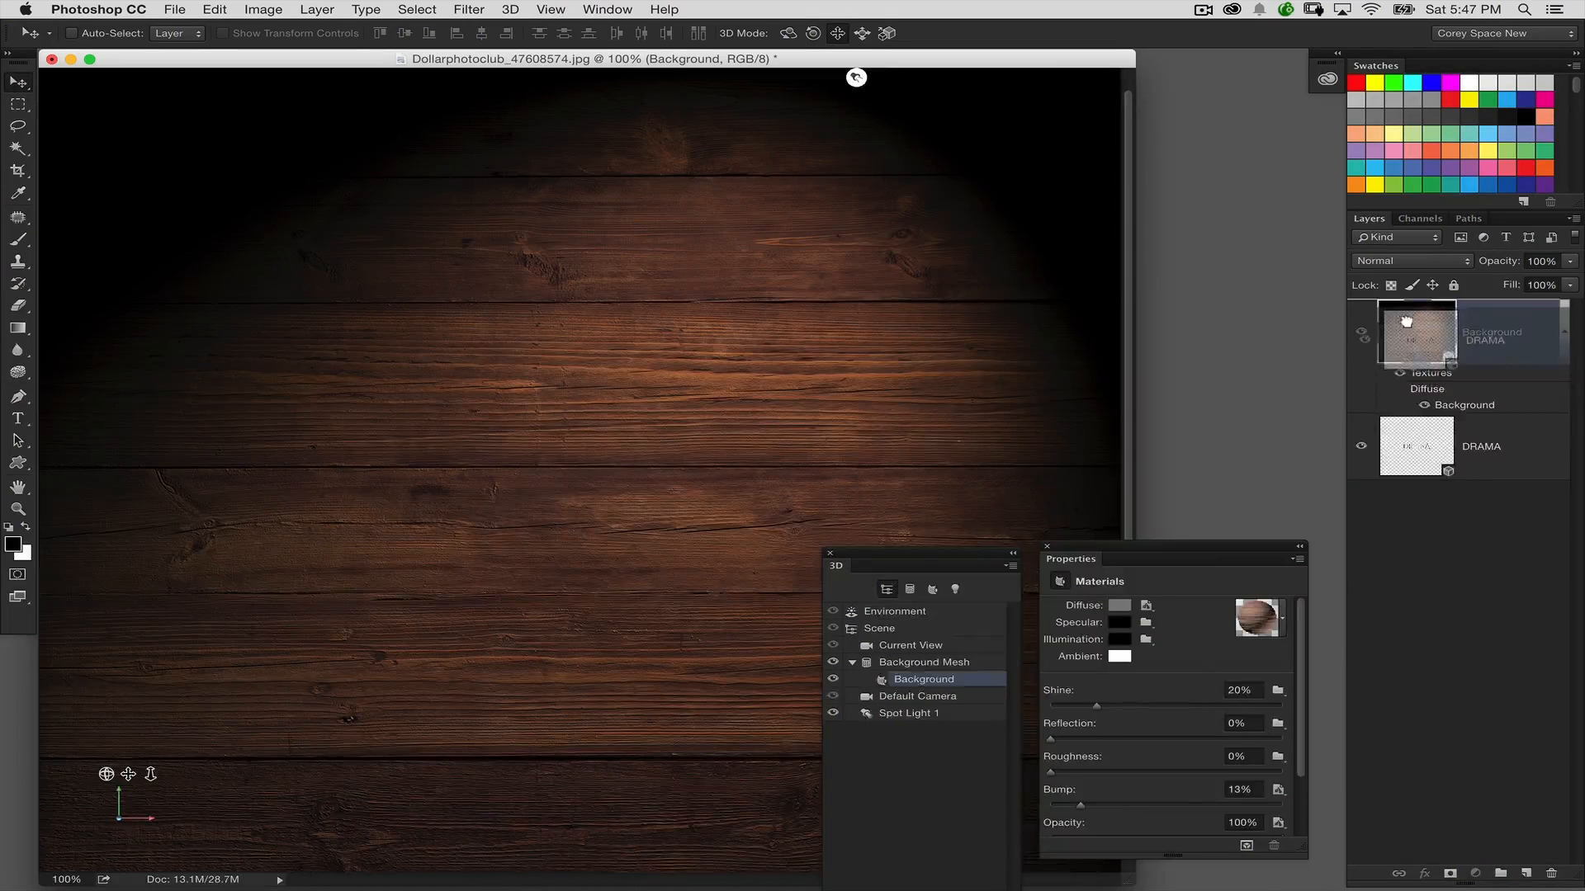
pyautogui.moveTo(1416, 398); pyautogui.dragTo(1438, 344)
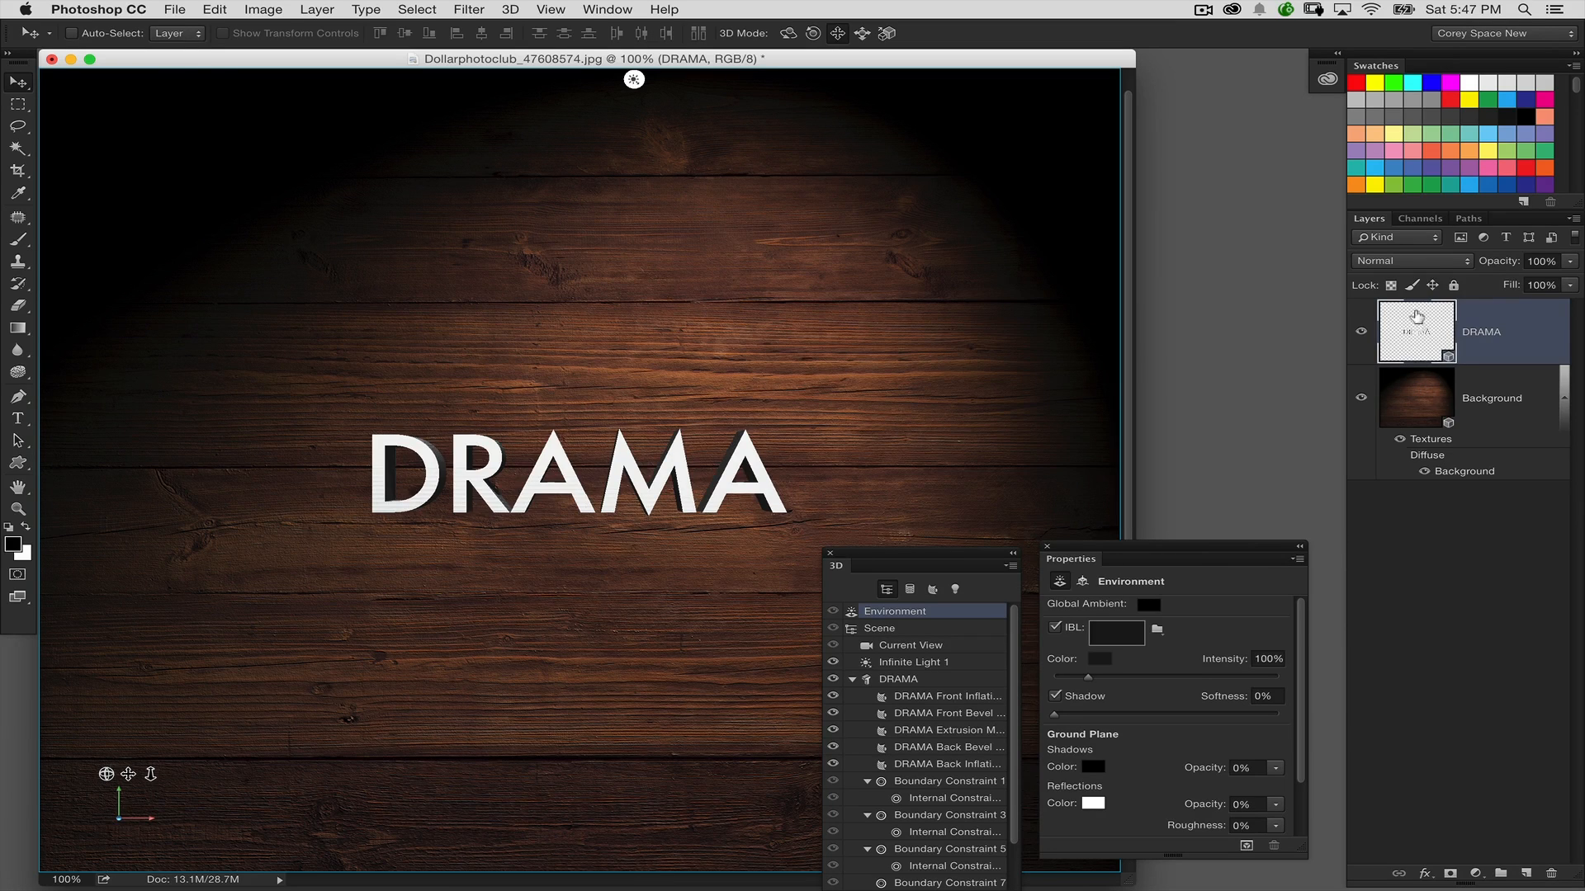
pyautogui.press('super+e')
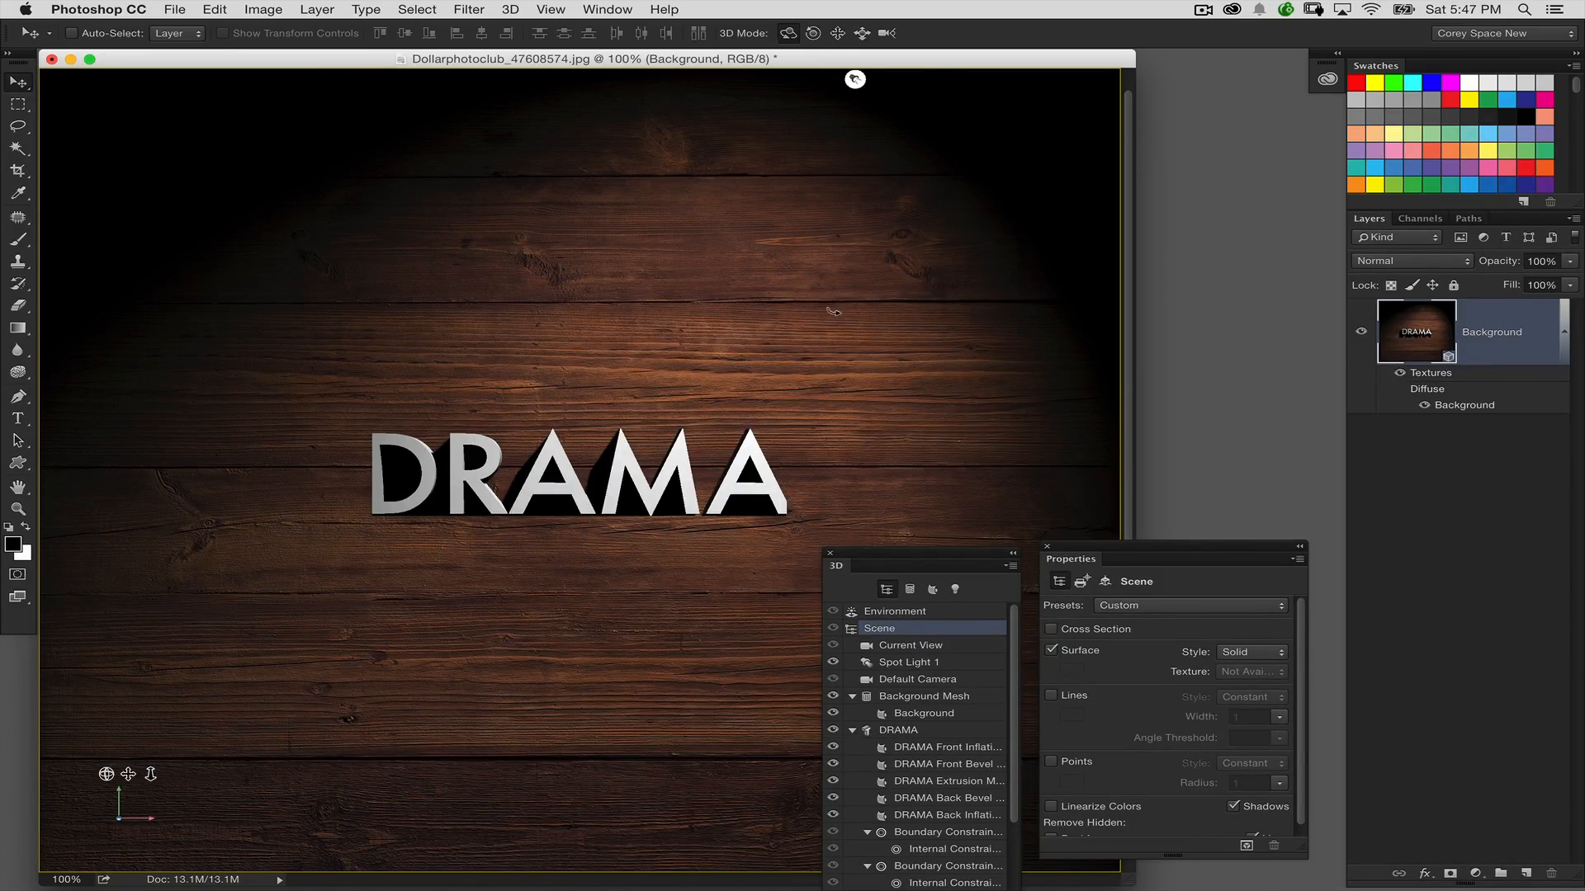
# Orbit the merged scene to examine the 3D text against the wood, undoing the view change
pyautogui.moveTo(834, 312)
pyautogui.mouseDown()
pyautogui.moveTo(865, 312)
pyautogui.moveTo(818, 311)
pyautogui.mouseUp()
pyautogui.press('super+z')
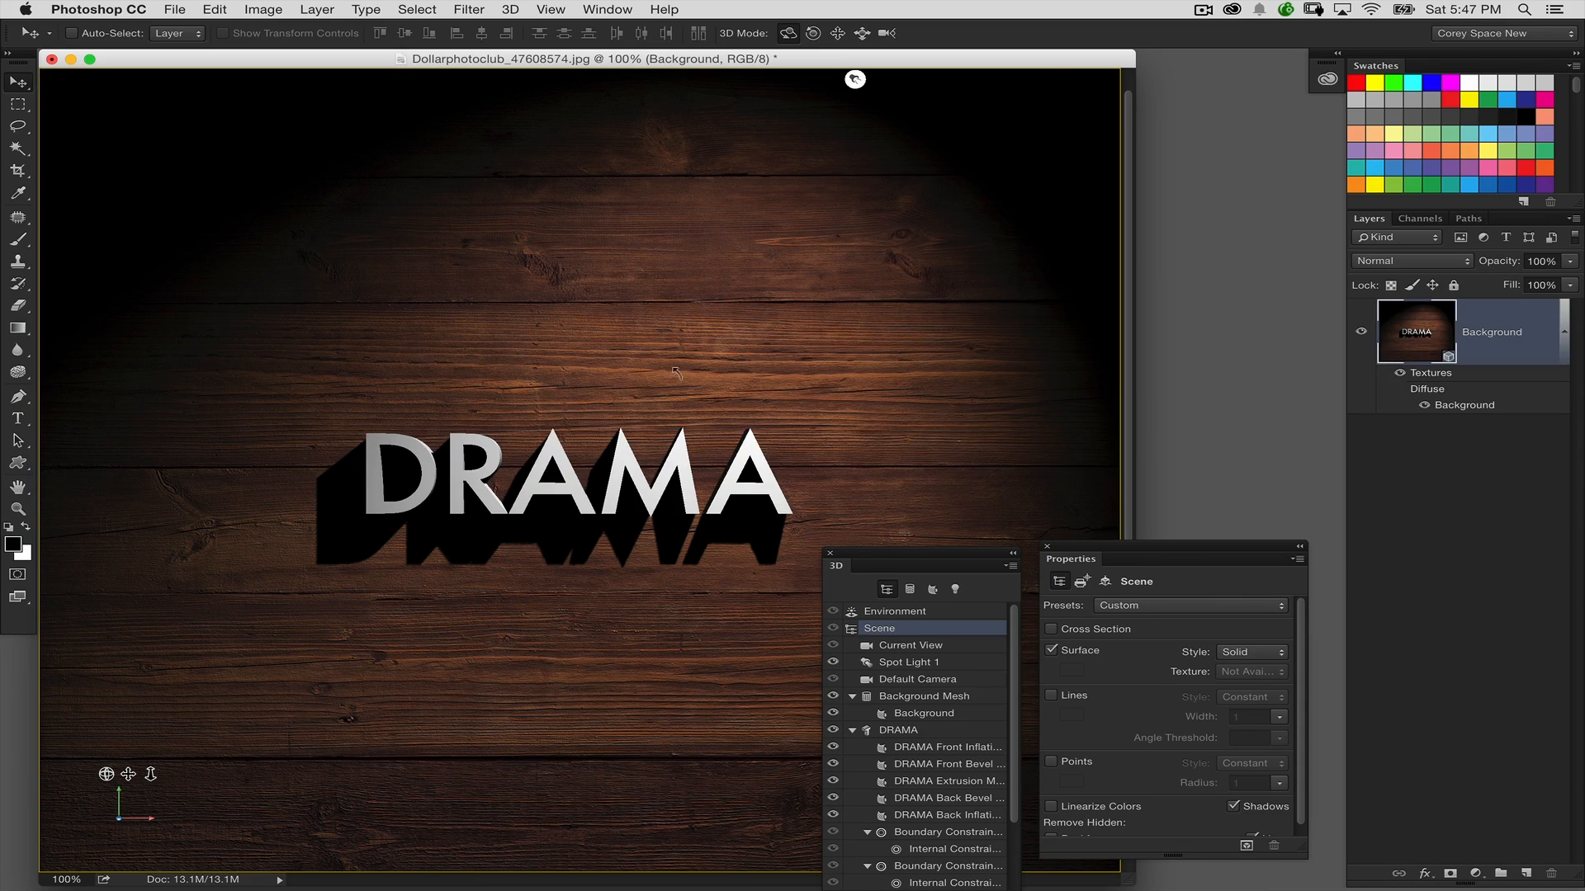
pyautogui.moveTo(696, 384); pyautogui.dragTo(734, 335)
# Set the shadow softness of Spot Light 1 to 25%, with the 3D and Properties panels moved higher
pyautogui.moveTo(997, 568); pyautogui.dragTo(1015, 376)
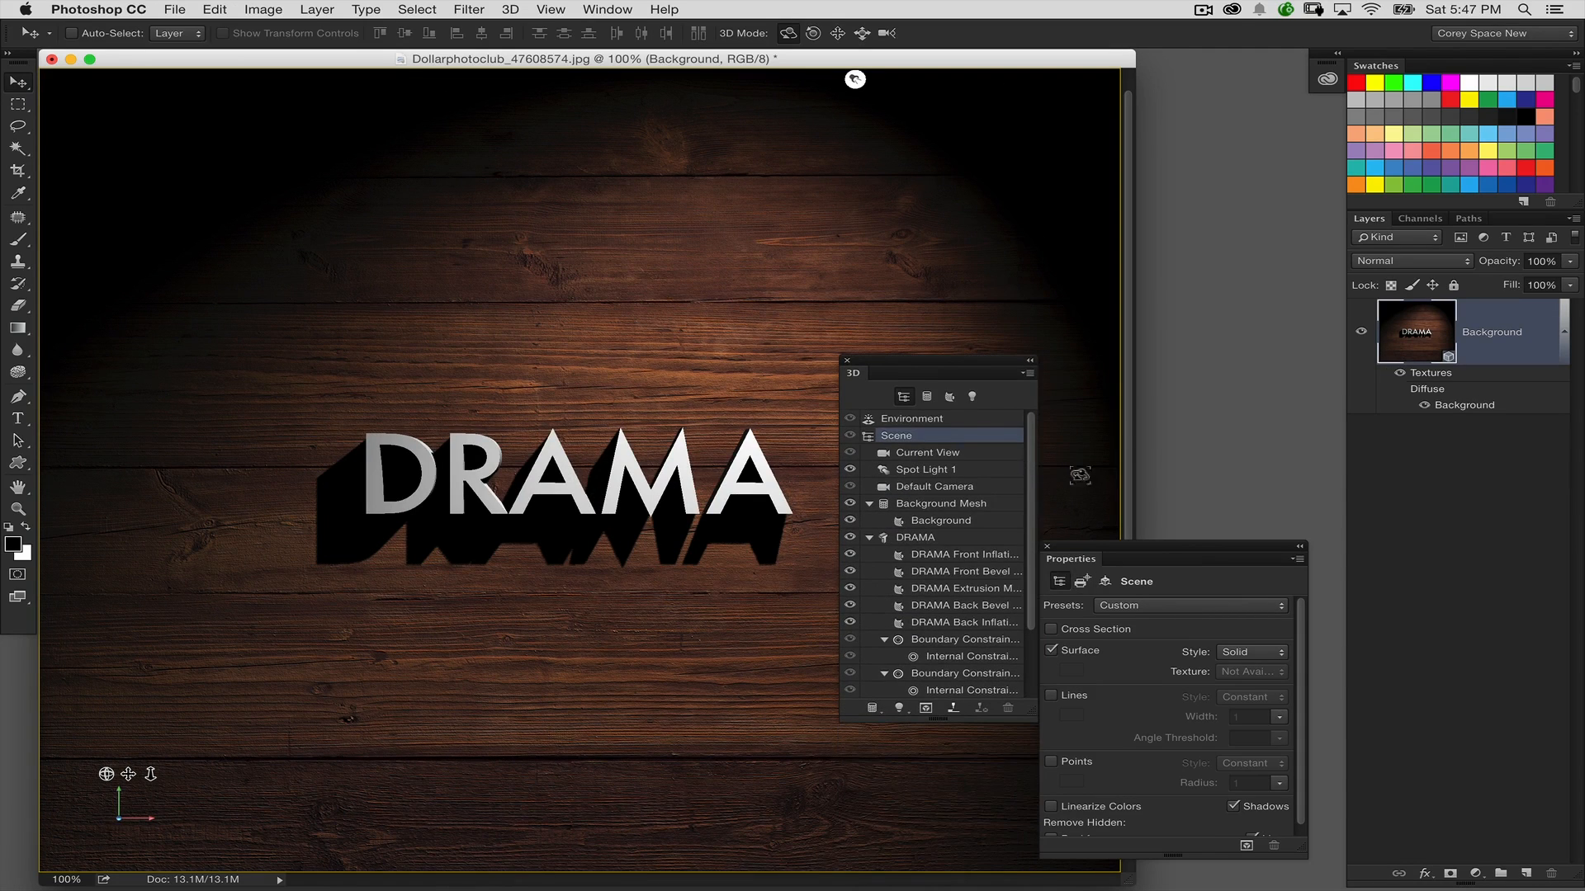
pyautogui.moveTo(1088, 558); pyautogui.dragTo(1116, 447)
pyautogui.click(972, 396)
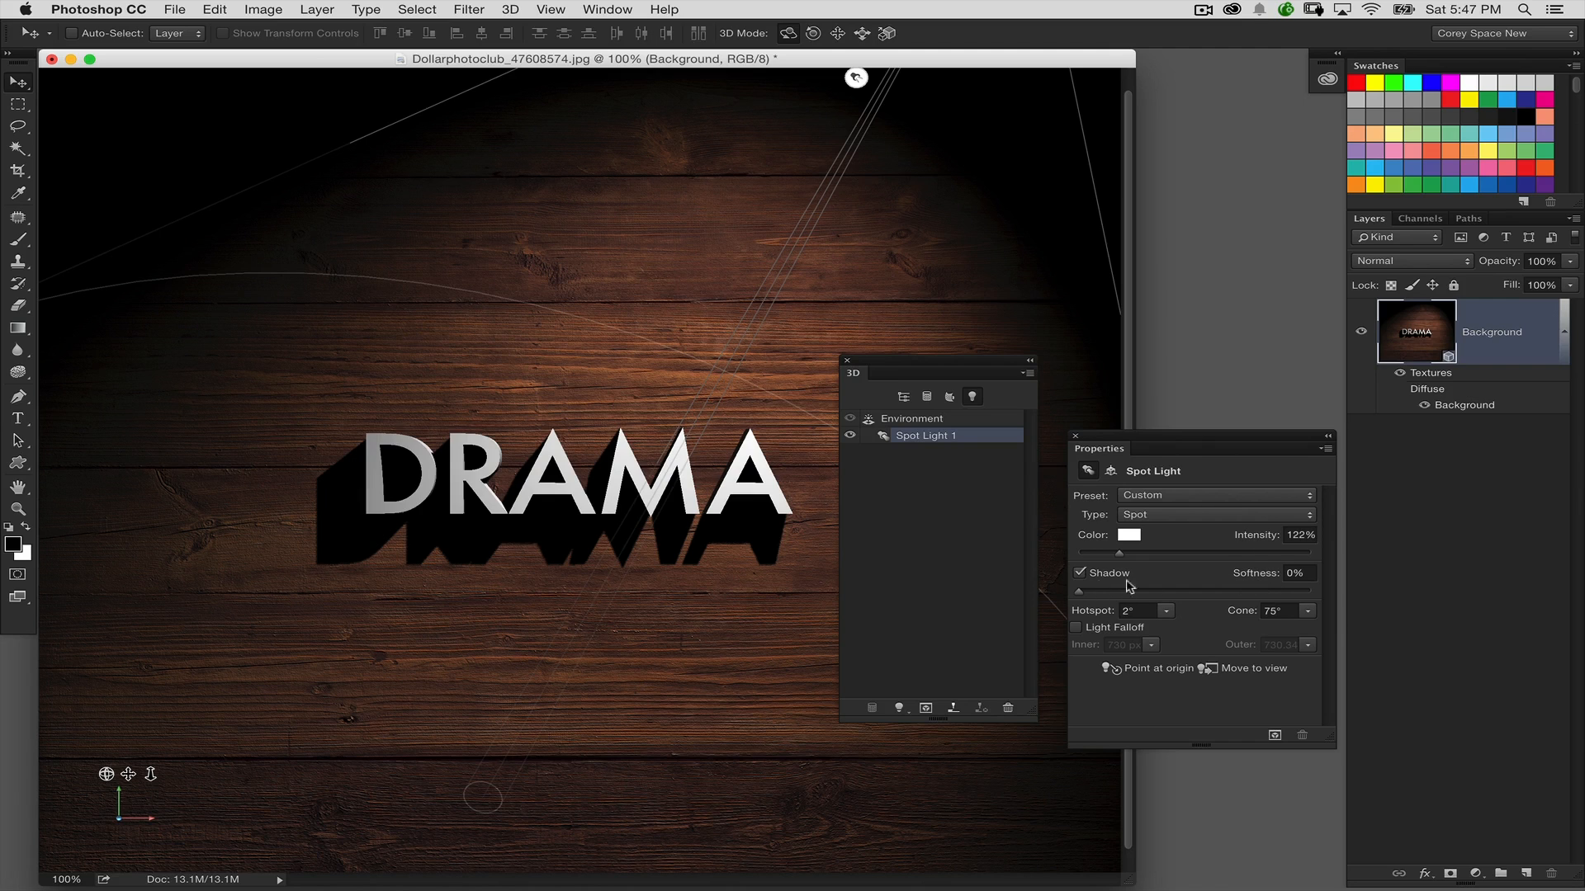
pyautogui.click(1307, 573)
pyautogui.write('25')
pyautogui.press('Return')
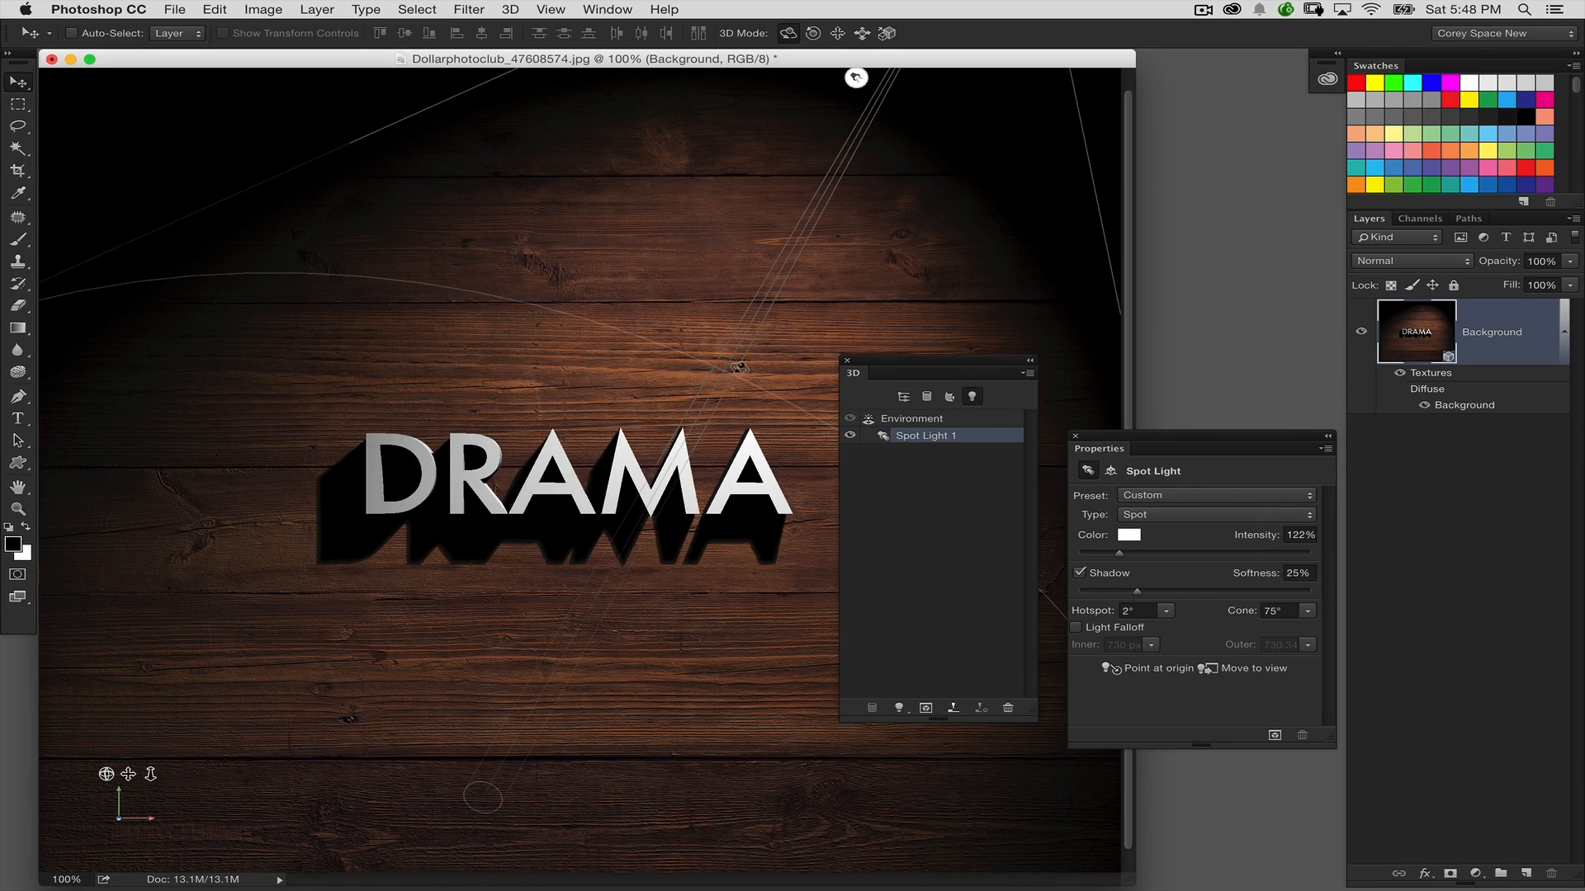
# Render the 3D scene, stop the render early, and display the image full screen without the interface
pyautogui.press('super+alt+shift+r')
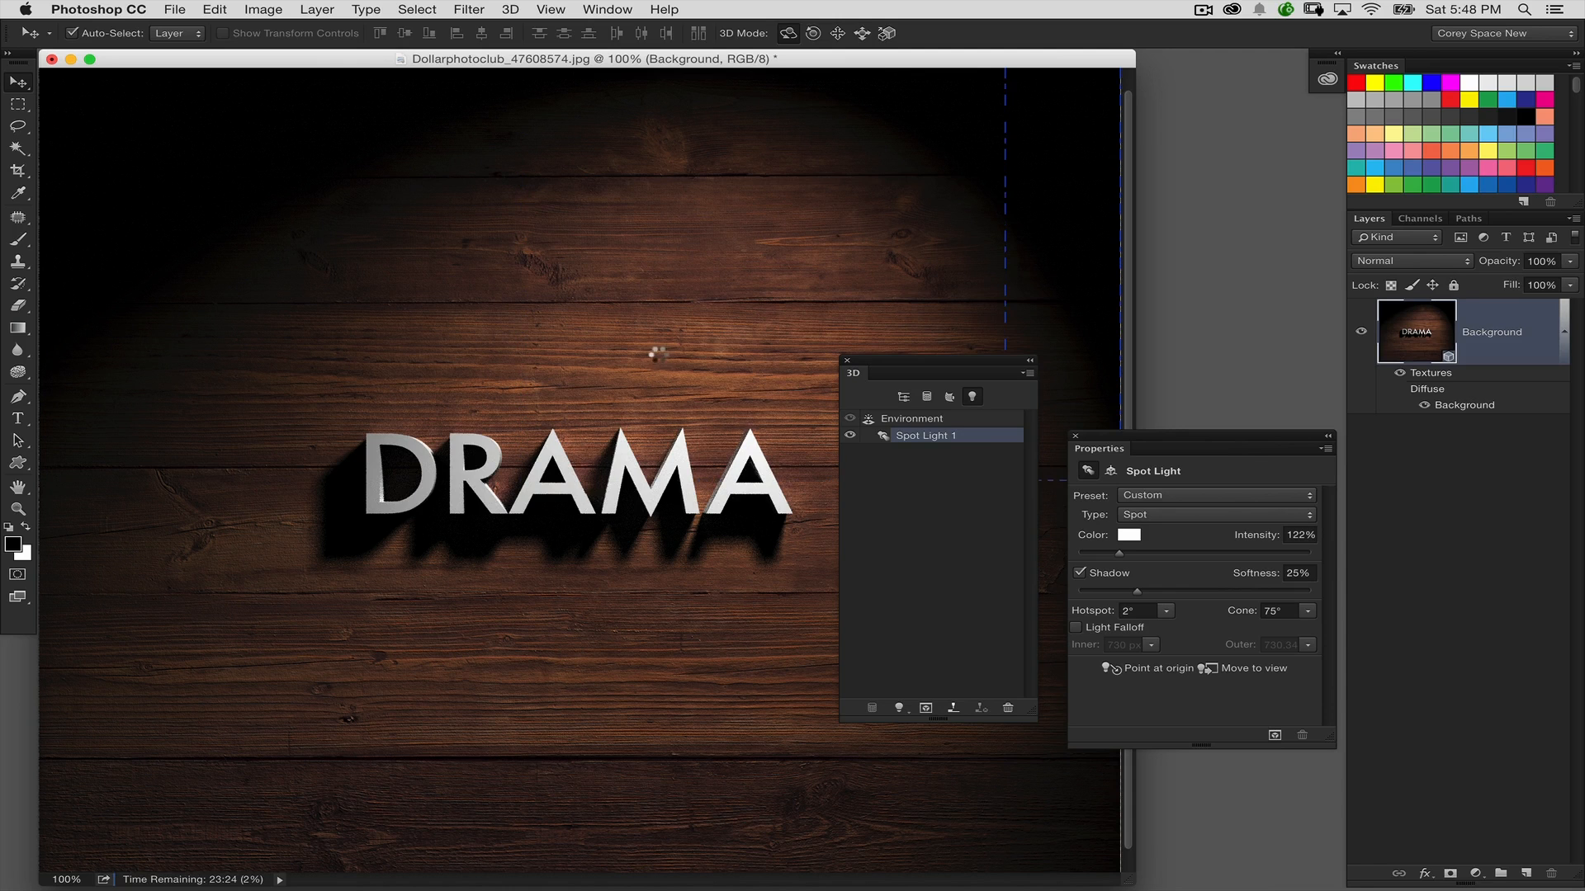
pyautogui.press('Escape')
pyautogui.press('f')
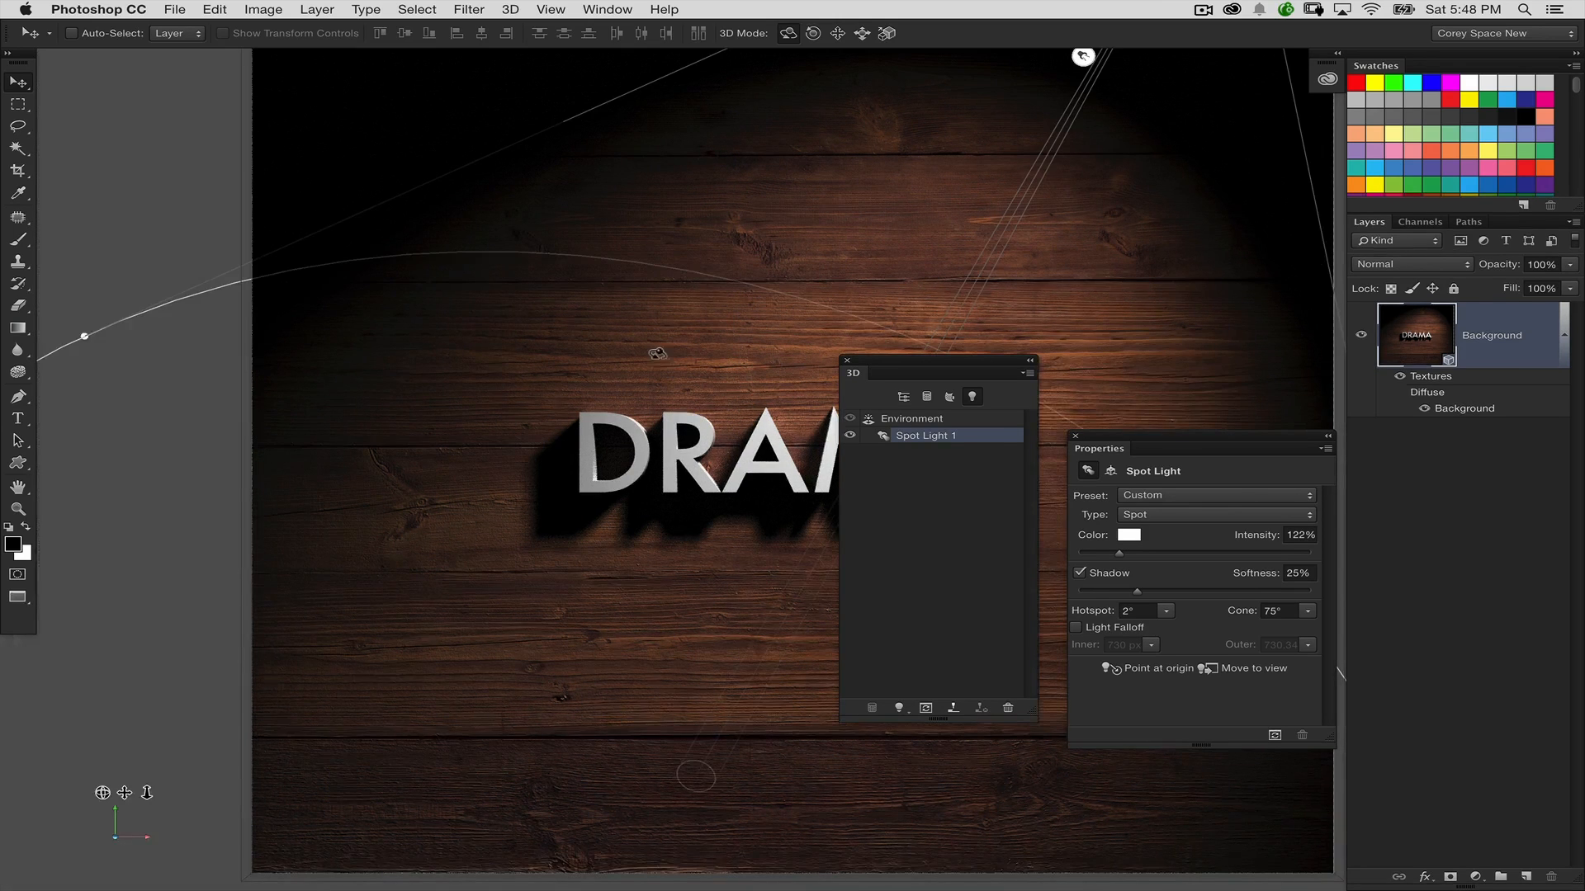
pyautogui.press('f')
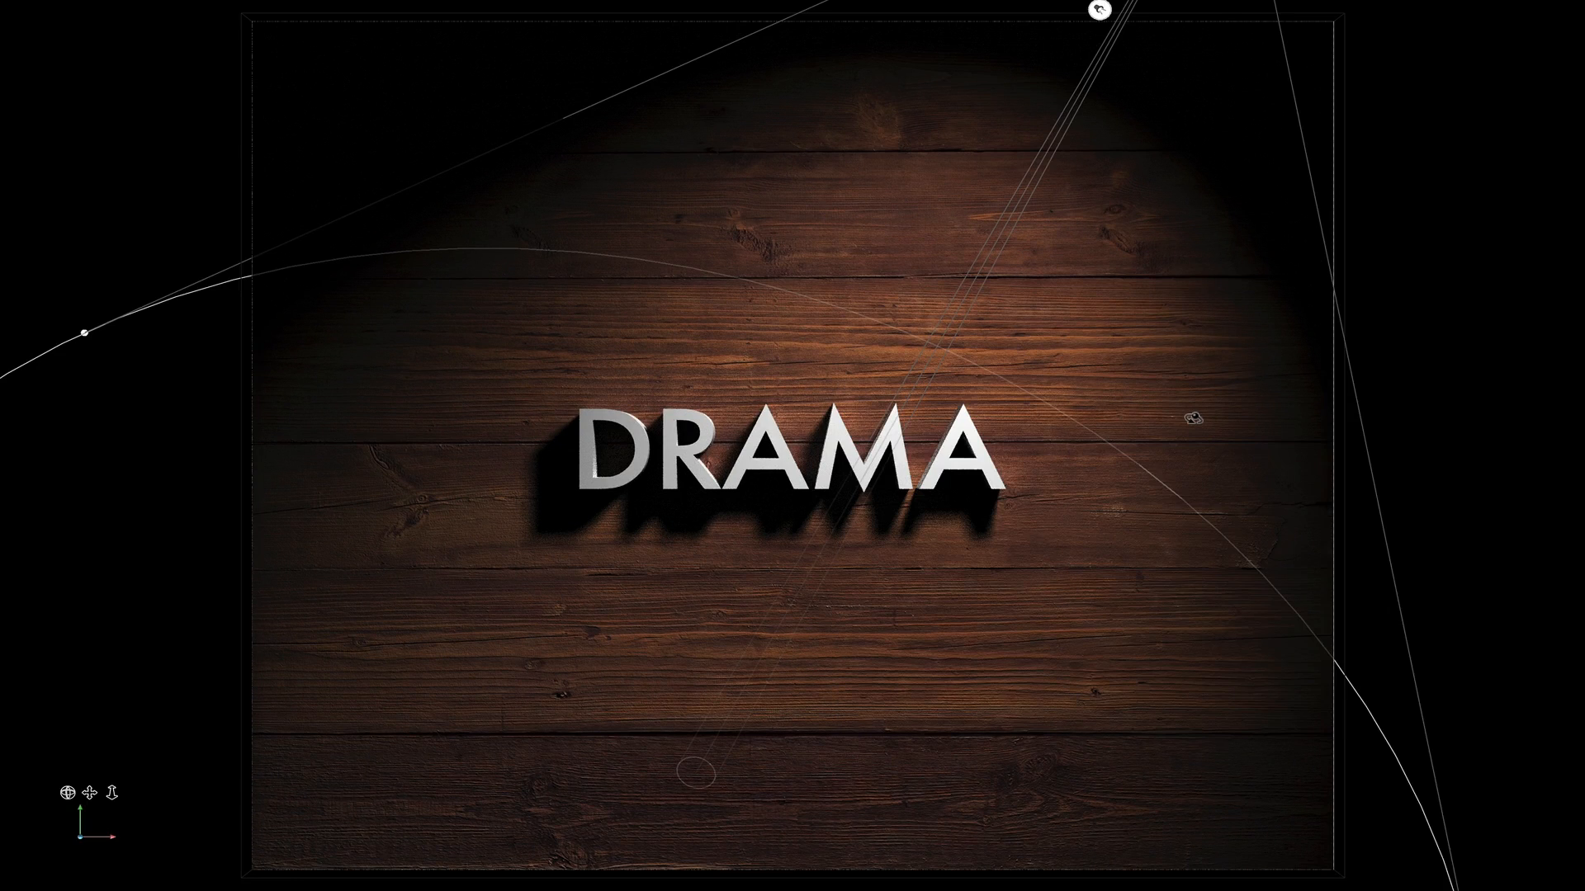